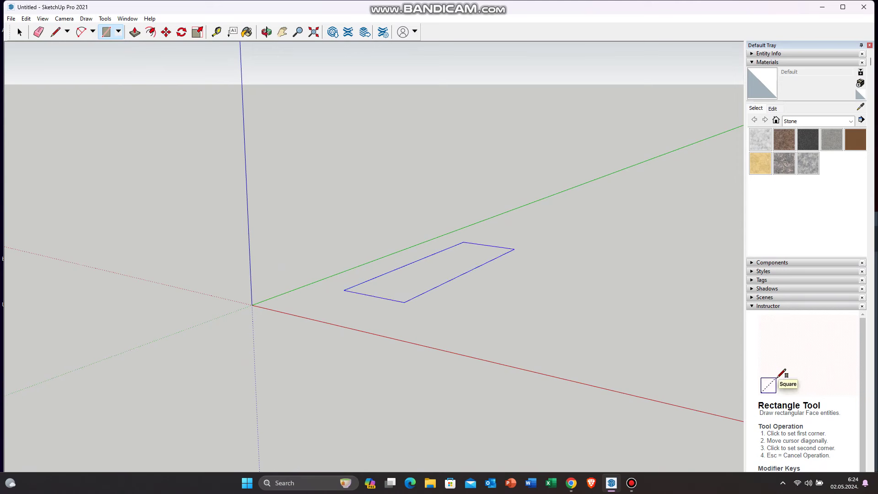
Step: Complete the floor rectangle and push/pull it upward into a tall box
click(471, 262)
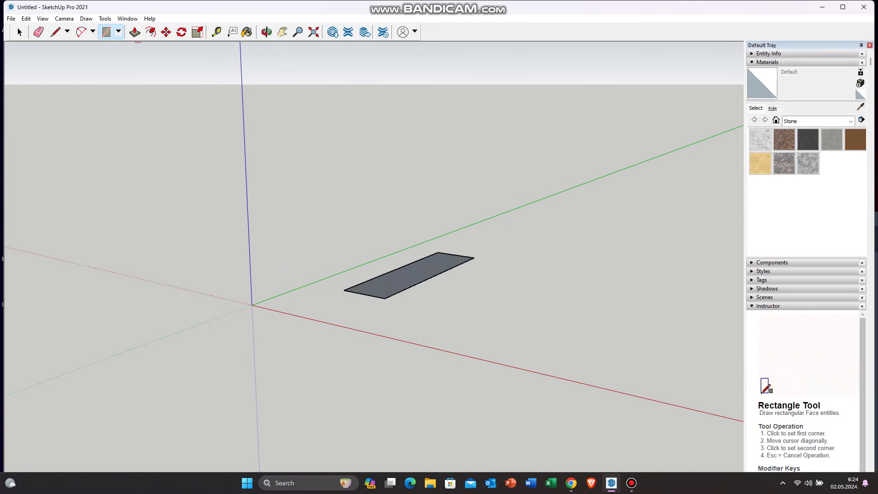
key(p)
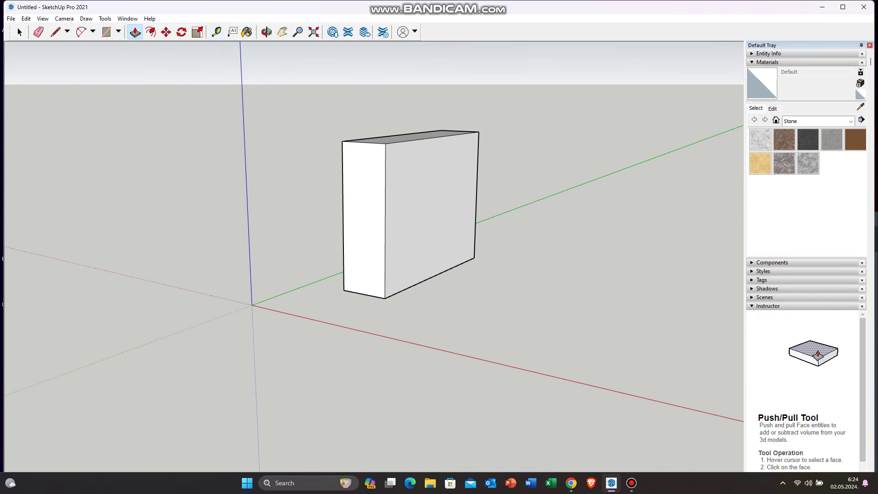
key(t)
scroll(395, 273, up, 3)
key(p)
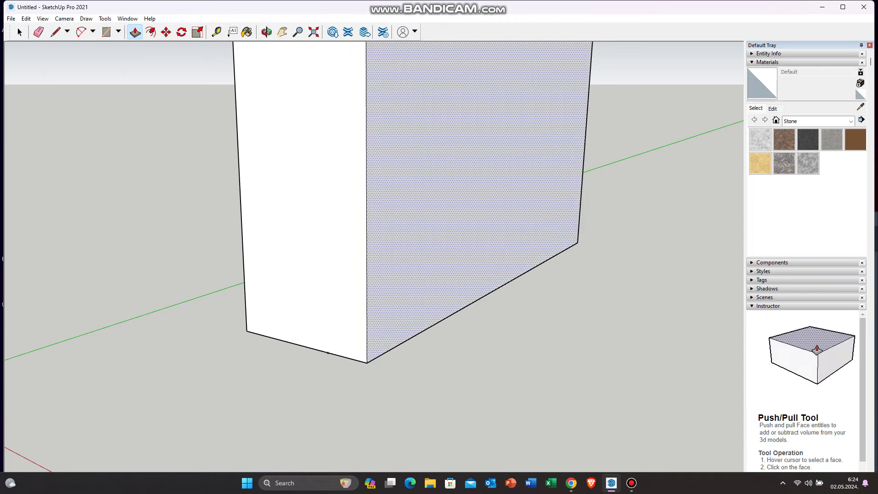
scroll(328, 353, down, 2)
scroll(328, 353, down, 2)
Step: Orbit around the box and push/pull its side face to set the depth
middle_drag(327, 353, 162, 288)
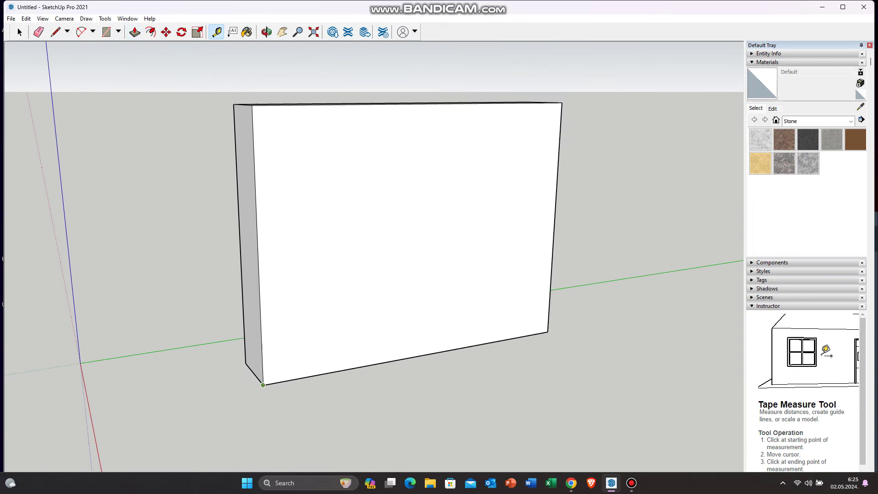
middle_drag(383, 275, 274, 274)
key(p)
scroll(325, 321, up, 5)
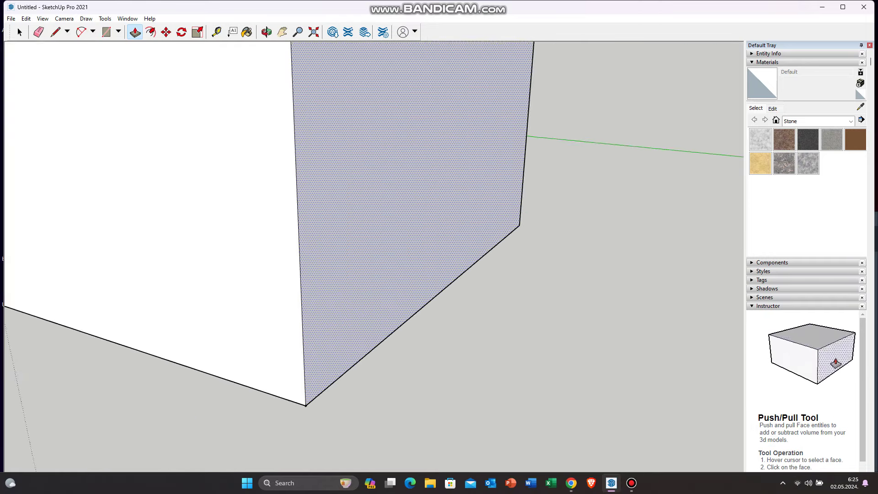
scroll(412, 252, down, 5)
middle_drag(412, 251, 366, 252)
scroll(412, 251, up, 2)
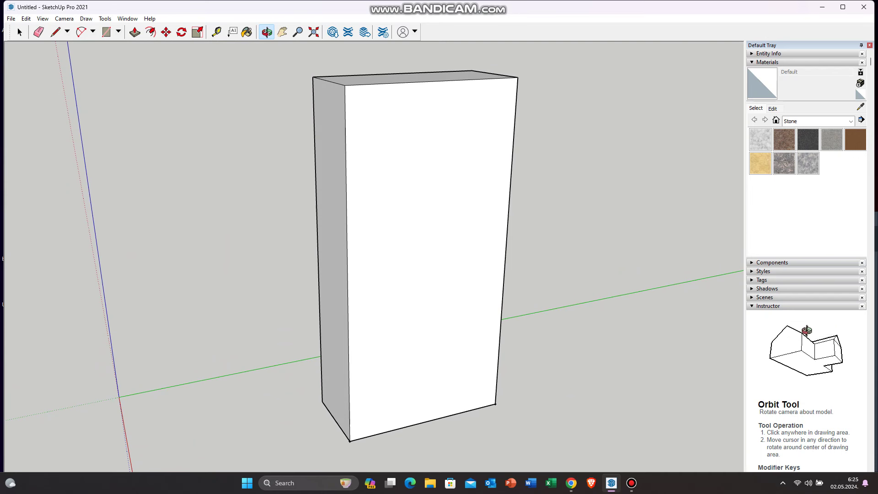
Step: Measure along the box's bottom edge and start a strip line there
key(t)
scroll(388, 429, up, 3)
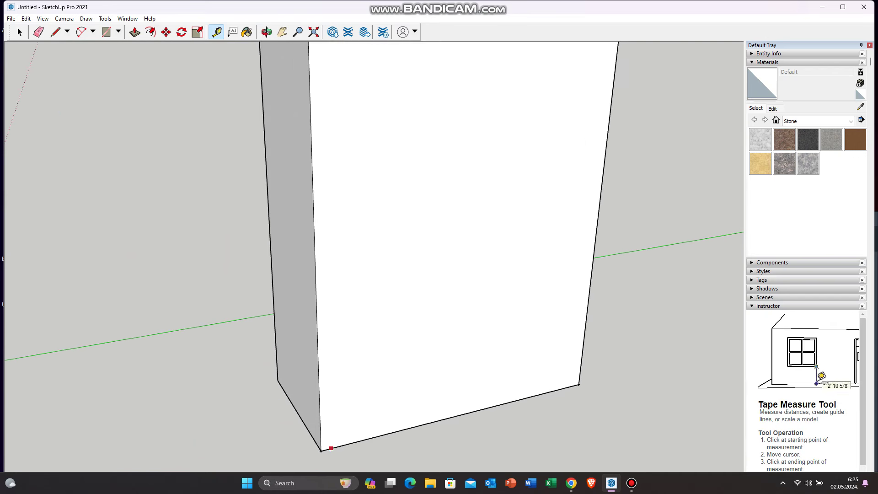
key(l)
click(357, 442)
scroll(357, 443, down, 5)
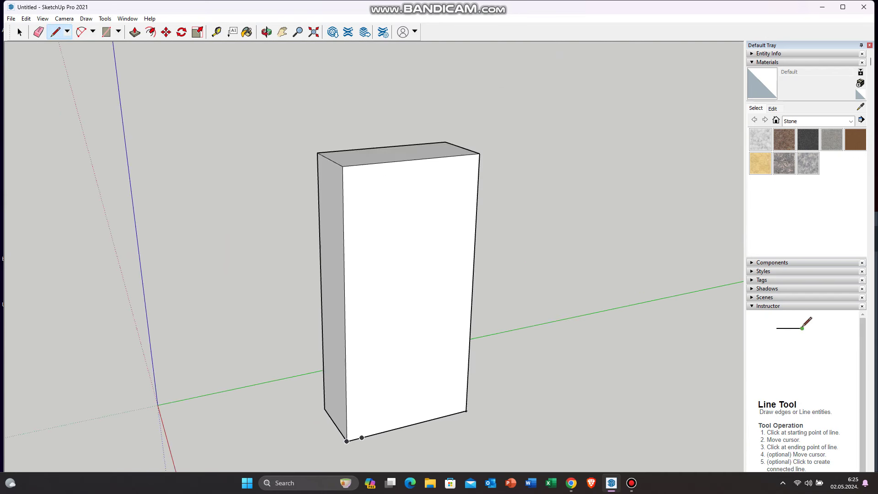
scroll(361, 164, up, 3)
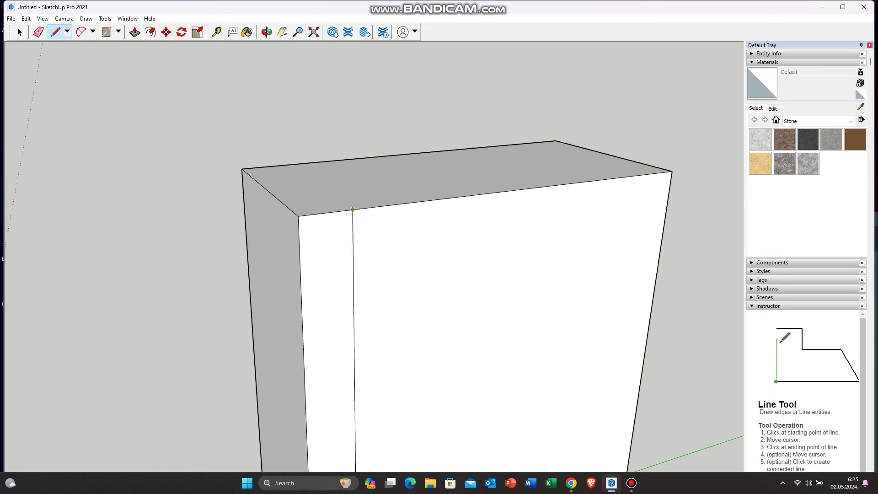
scroll(286, 165, down, 5)
middle_drag(286, 165, 320, 298)
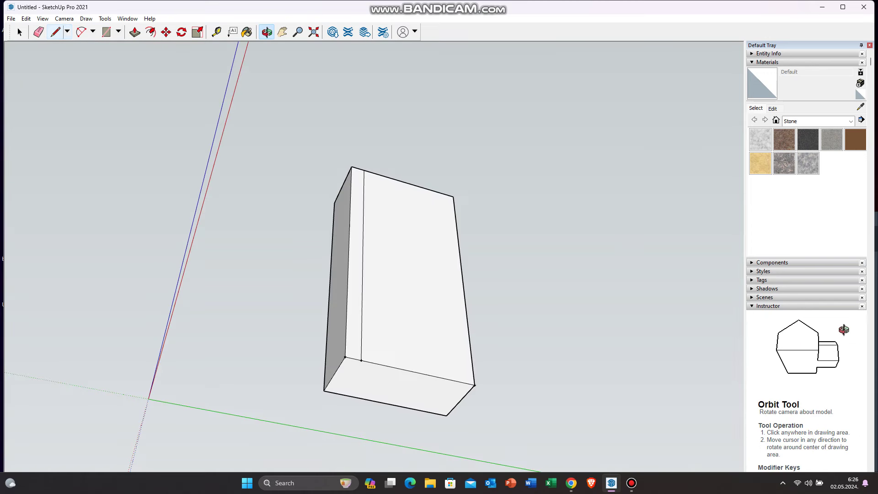
scroll(337, 335, up, 5)
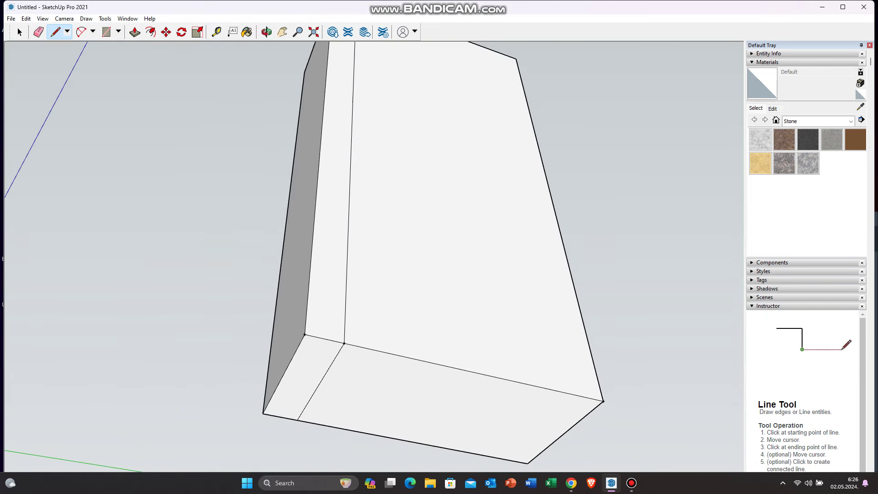
Step: Draw a line across the top from the corner to mark a narrow edge strip
key(t)
scroll(338, 336, up, 3)
key(l)
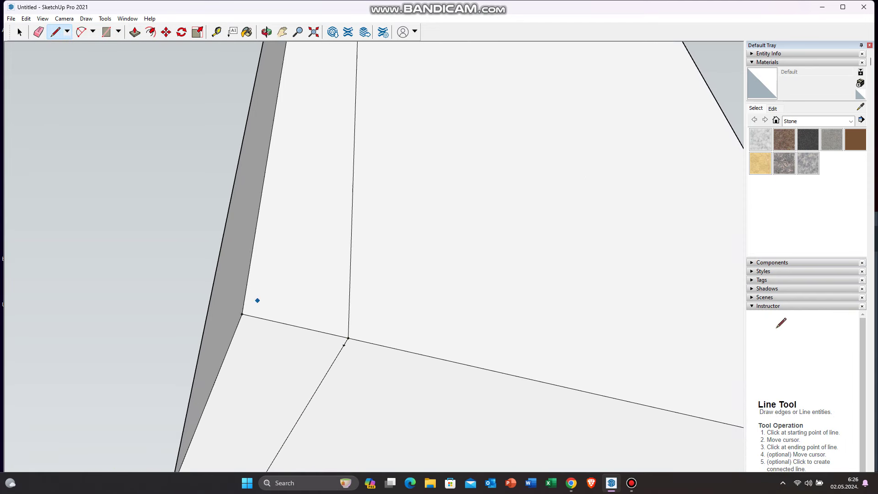
middle_drag(344, 345, 243, 285)
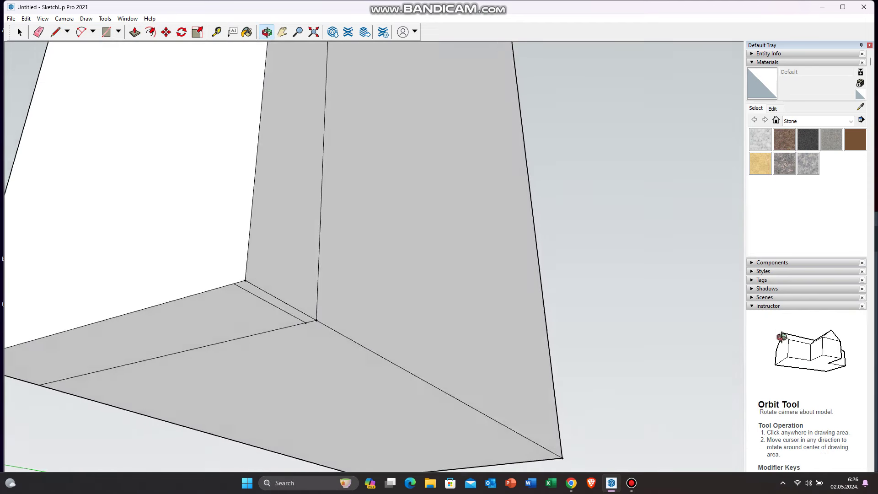
scroll(245, 367, down, 5)
scroll(244, 376, up, 3)
scroll(243, 376, up, 2)
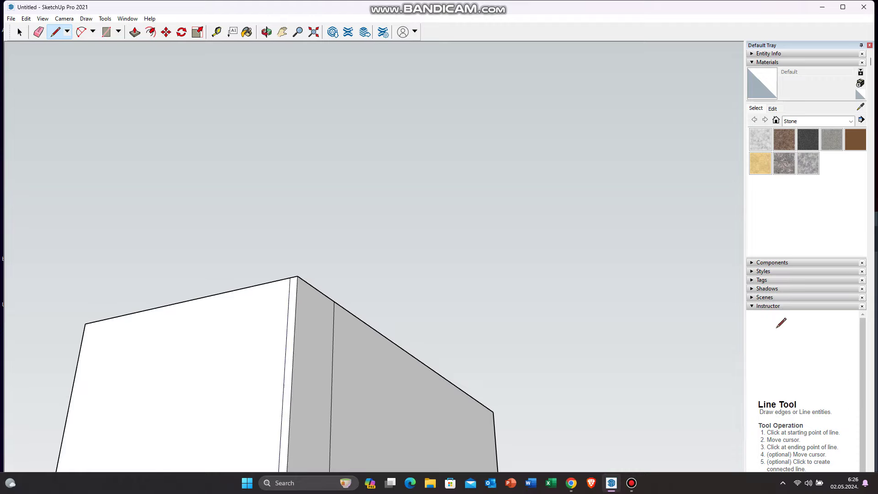
middle_drag(243, 376, 247, 435)
click(271, 394)
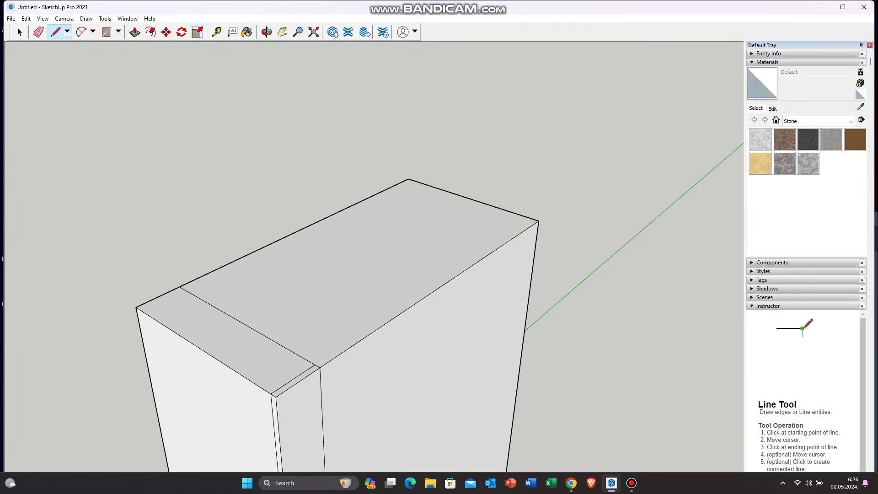
middle_drag(256, 69, 338, 220)
scroll(338, 220, up, 3)
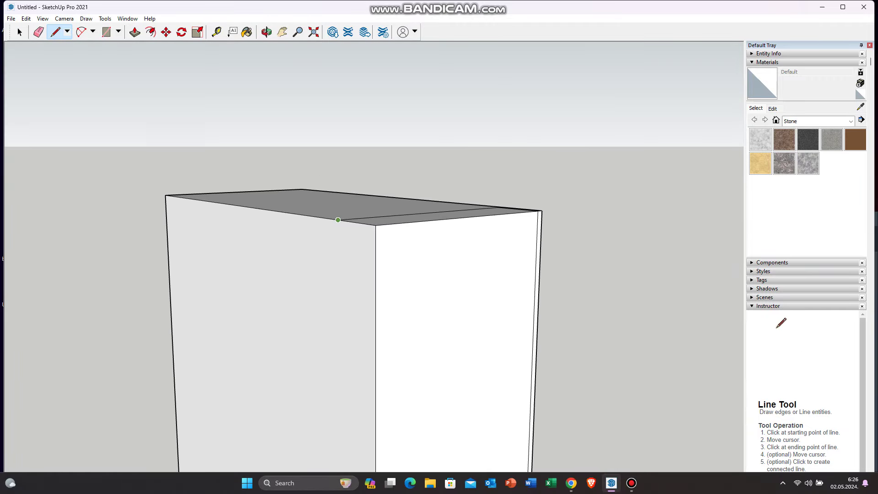
click(339, 220)
scroll(323, 294, down, 3)
scroll(430, 420, up, 3)
Step: Push the strip inward to form a step and erase the leftover edges
key(p)
click(500, 255)
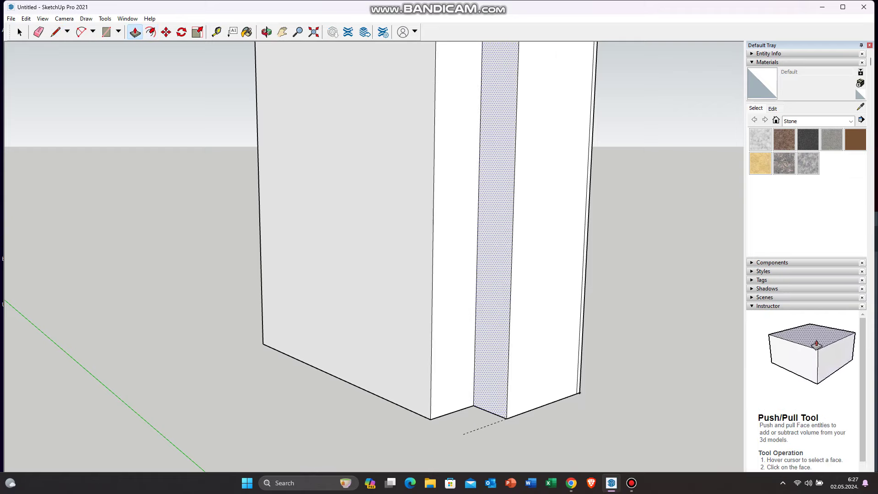
click(581, 238)
click(39, 31)
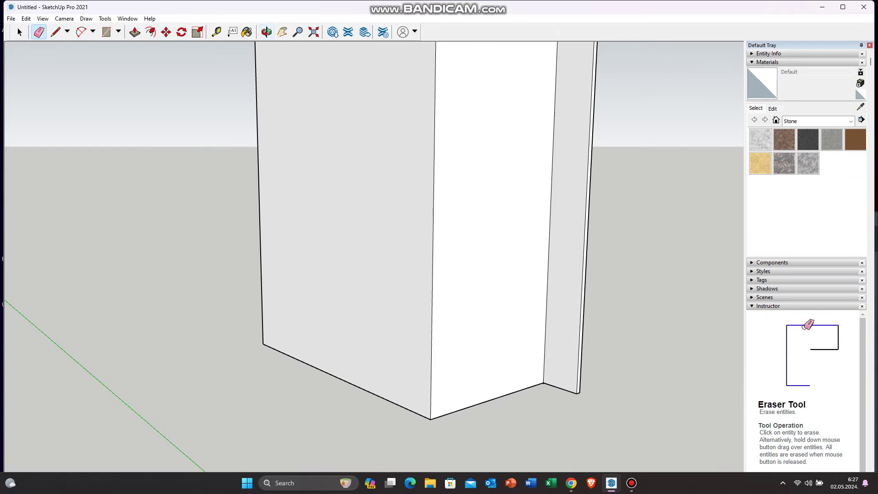
scroll(373, 256, down, 5)
middle_drag(374, 256, 412, 257)
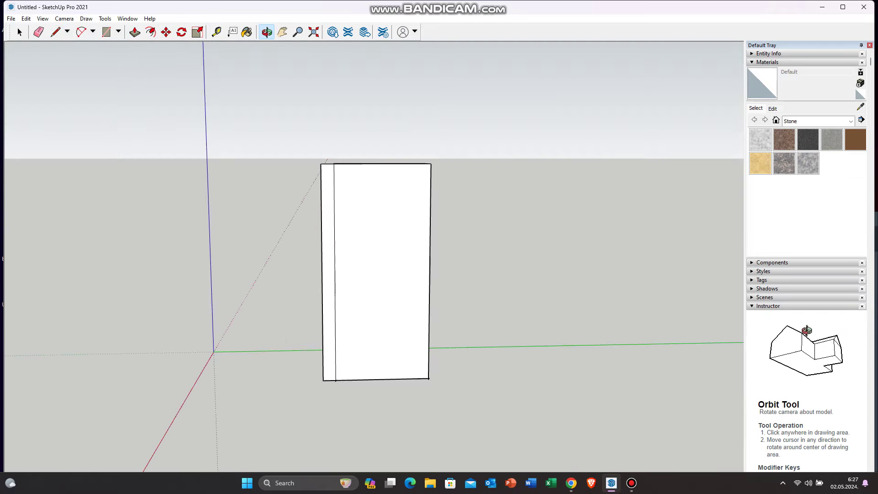
Step: Place a tape-measure guide on the bottom edge and start a vertical divider line
scroll(412, 306, up, 3)
key(t)
click(283, 433)
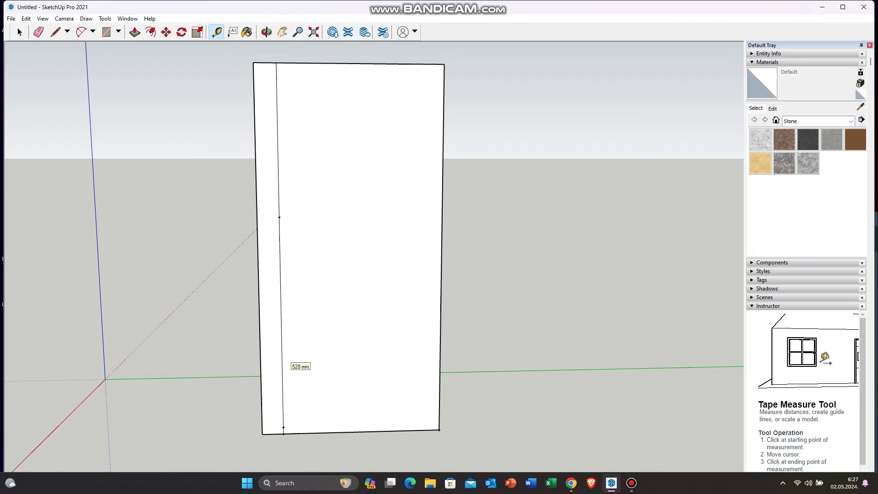
key(l)
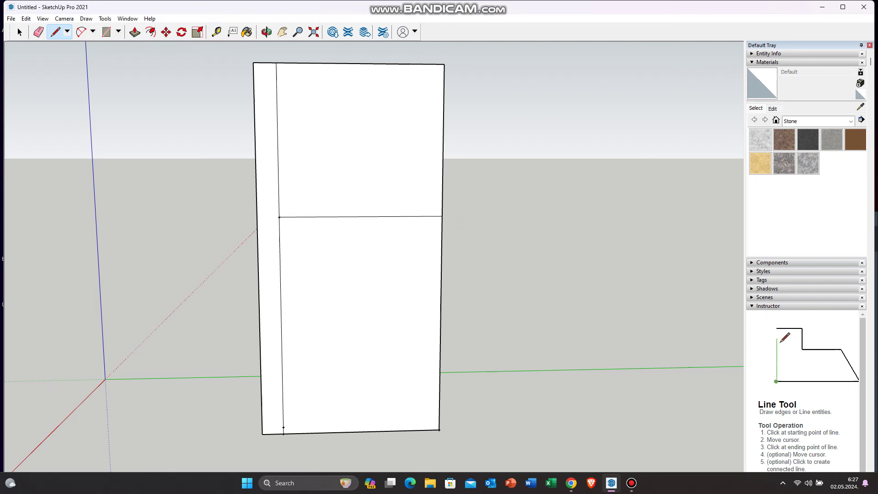
key(t)
click(283, 433)
key(l)
click(349, 432)
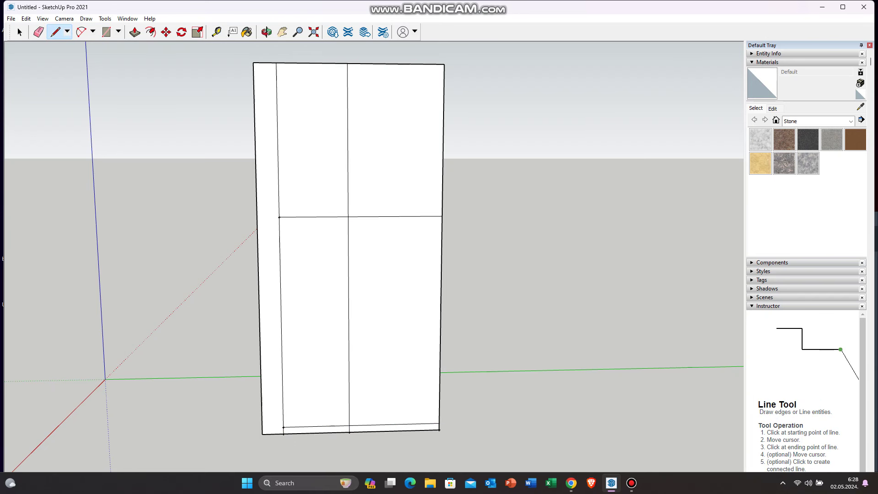
mouse_move(356, 247)
middle_down()
mouse_move(348, 275)
mouse_move(357, 247)
middle_up()
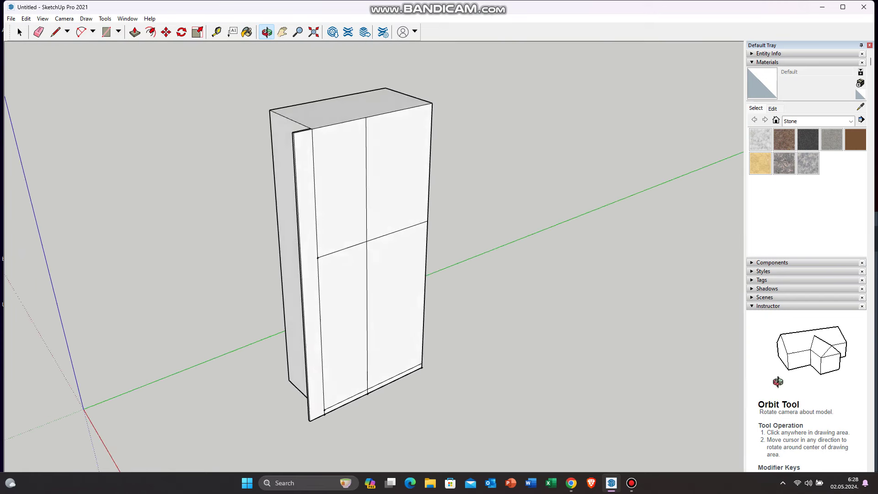
Step: Create a new iver 2 ormar folder on the desktop, then return to SketchUp
key(super+d)
right_click(271, 126)
click(378, 179)
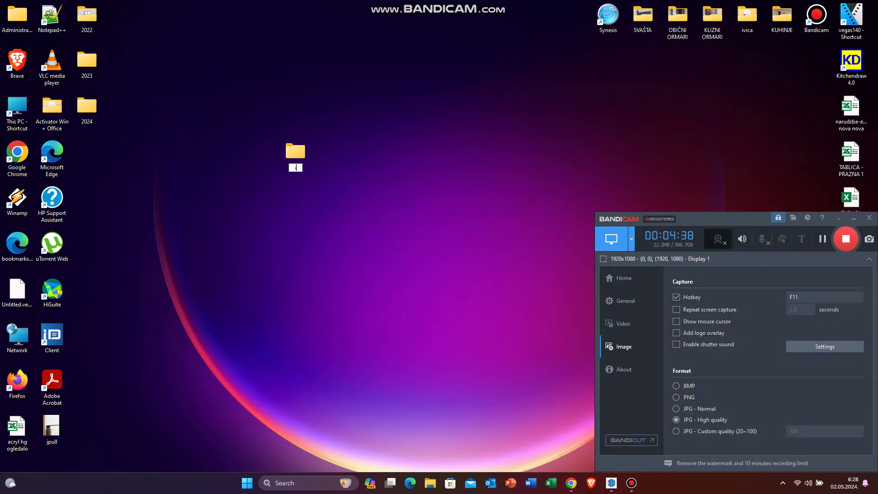
text(iver 2 ormar)
key(Return)
drag(295, 151, 121, 426)
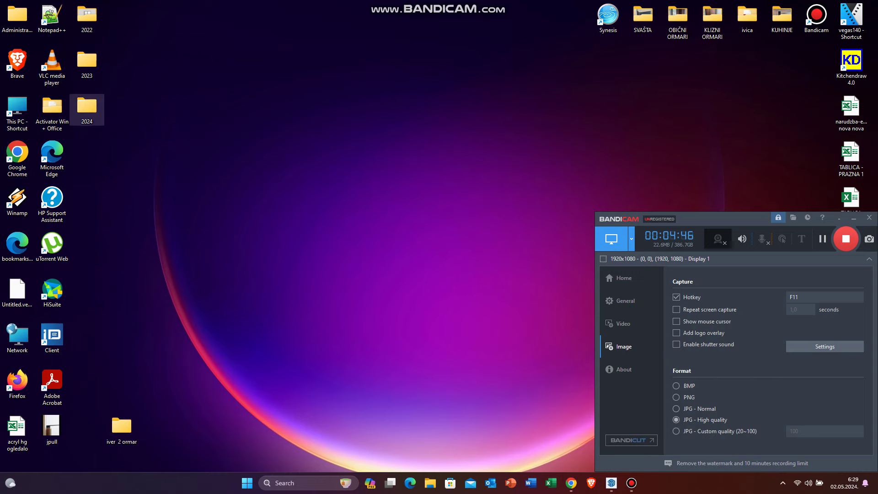
click(431, 483)
click(430, 483)
Step: Export the view as JPEG 'ormar' into Desktop > 2024 > iver 2 kuhinja > iver 2 ormar
click(612, 483)
click(11, 19)
click(168, 197)
click(42, 113)
double_click(114, 110)
double_click(114, 165)
double_click(114, 99)
text(ormar)
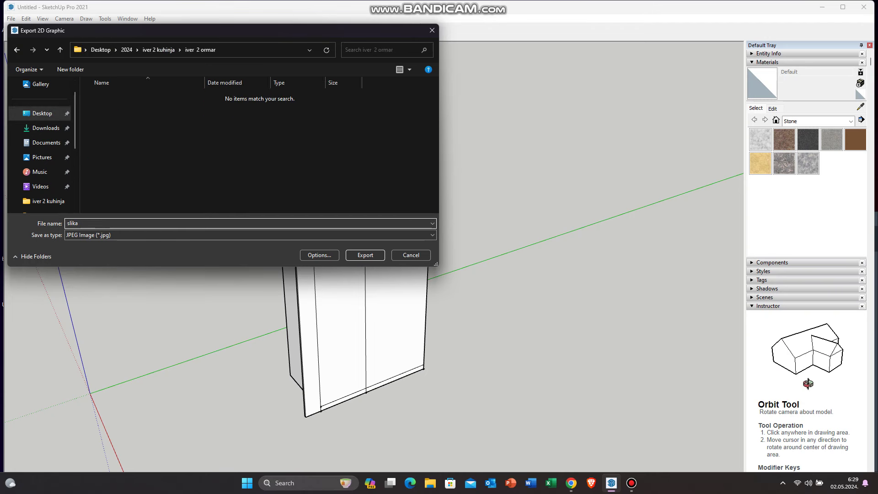
key(Return)
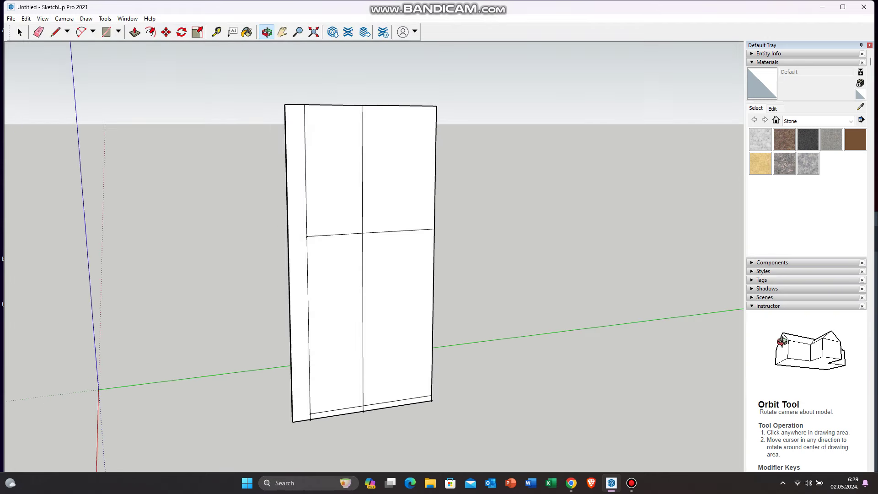
Step: Erase the inner cross lines on the front panel and place measured guides
key(e)
drag(339, 247, 384, 220)
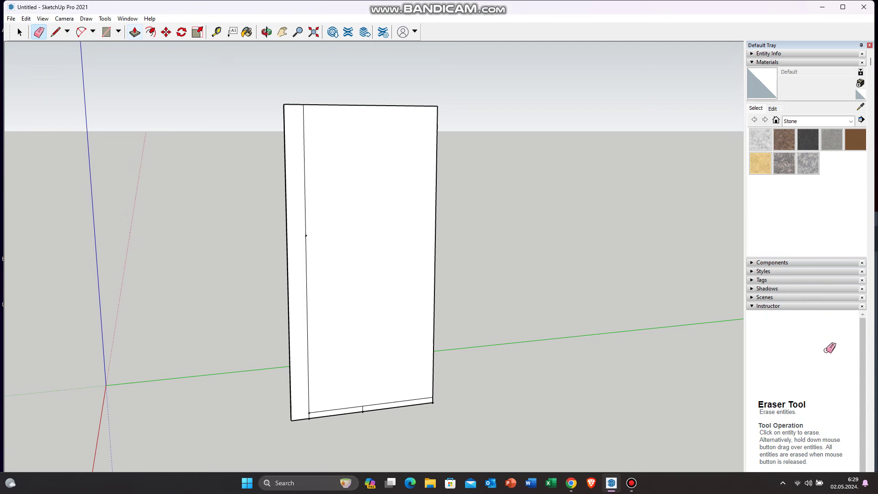
key(t)
scroll(347, 414, up, 3)
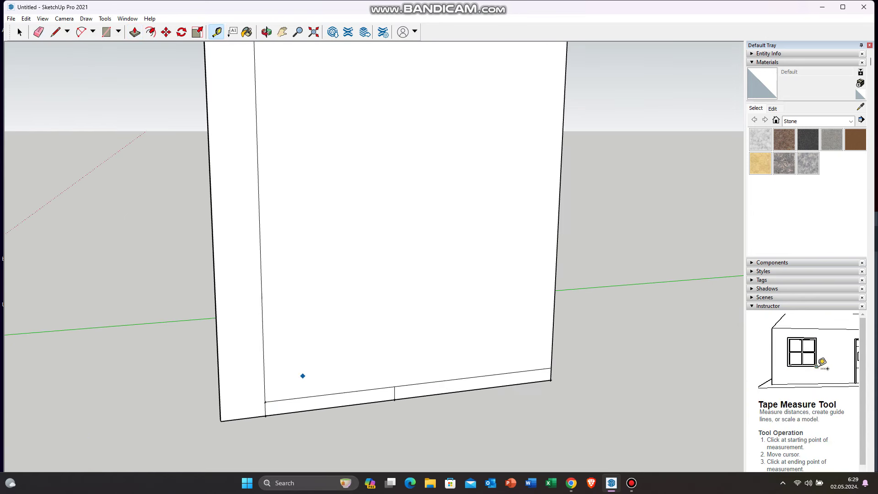
key(l)
scroll(548, 368, down, 3)
scroll(385, 397, up, 3)
scroll(385, 397, up, 3)
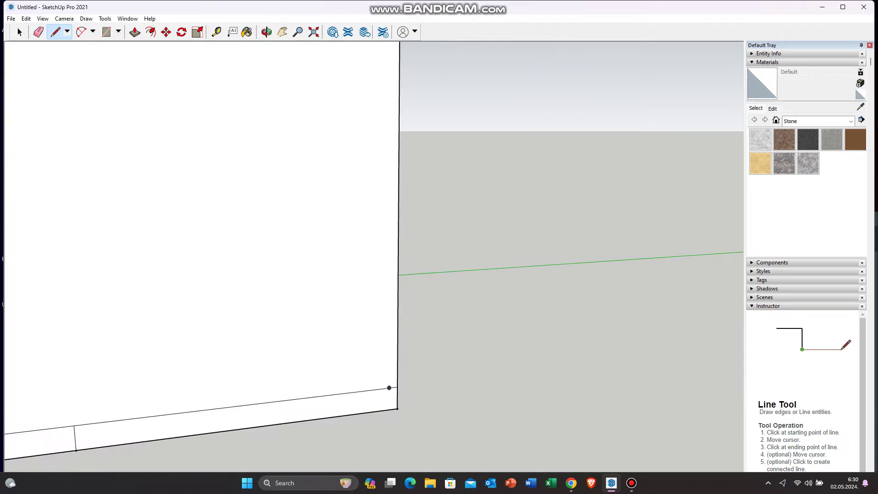
scroll(385, 398, down, 3)
scroll(412, 122, up, 3)
scroll(402, 152, down, 3)
scroll(397, 320, up, 1)
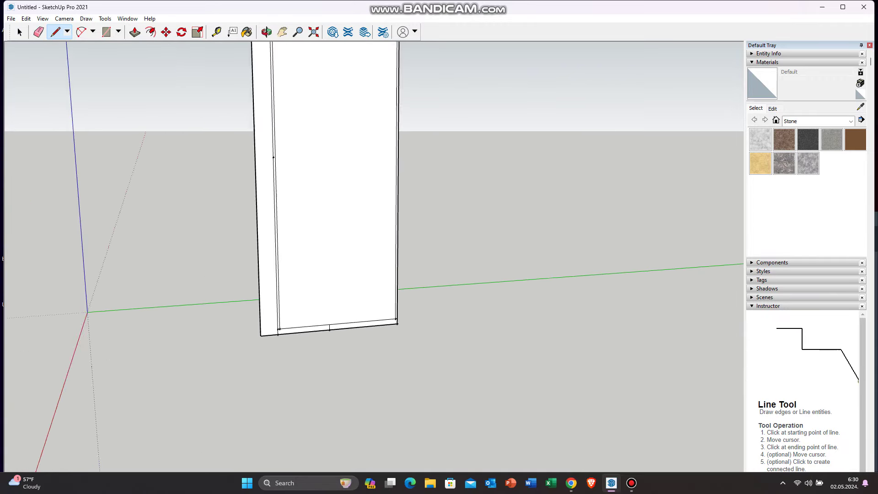
scroll(275, 401, up, 2)
Step: Start the frame's vertical edge line at the panel bottom and add more guides
click(282, 432)
key(t)
scroll(274, 321, down, 2)
scroll(274, 320, down, 2)
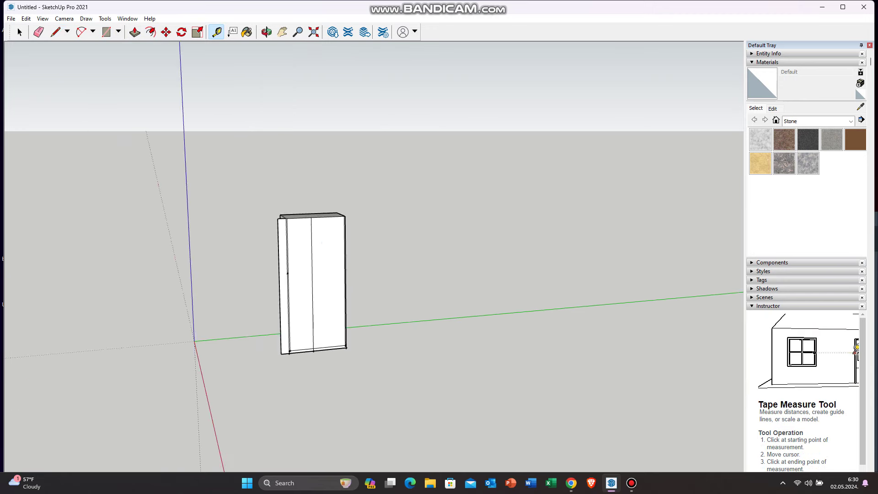
scroll(235, 337, up, 5)
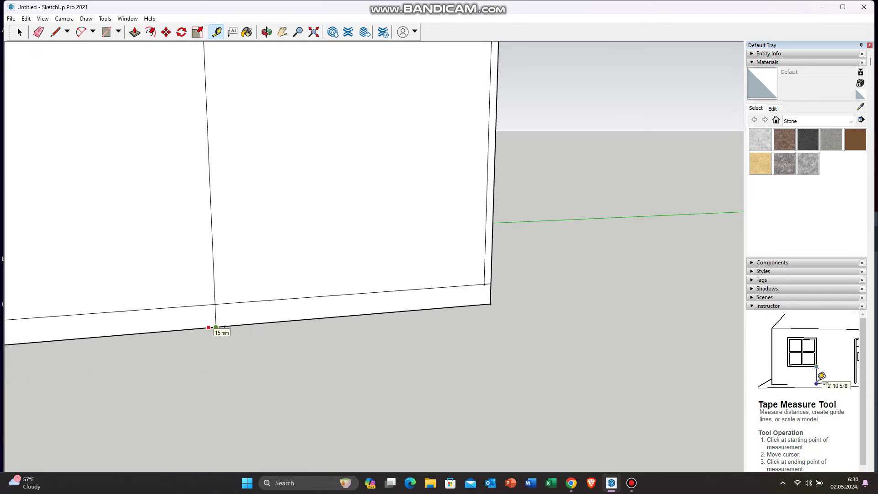
key(l)
scroll(211, 327, down, 2)
scroll(215, 320, up, 2)
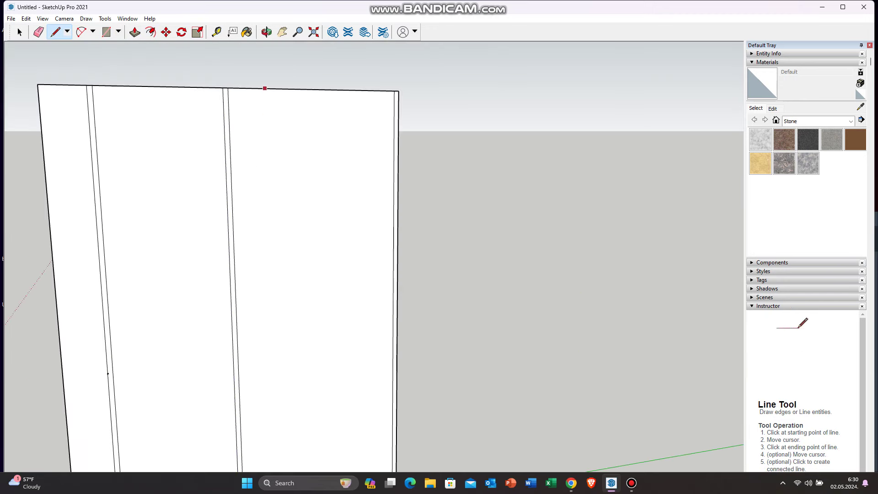
scroll(211, 312, up, 1)
scroll(212, 312, down, 3)
scroll(238, 200, up, 3)
scroll(237, 200, down, 5)
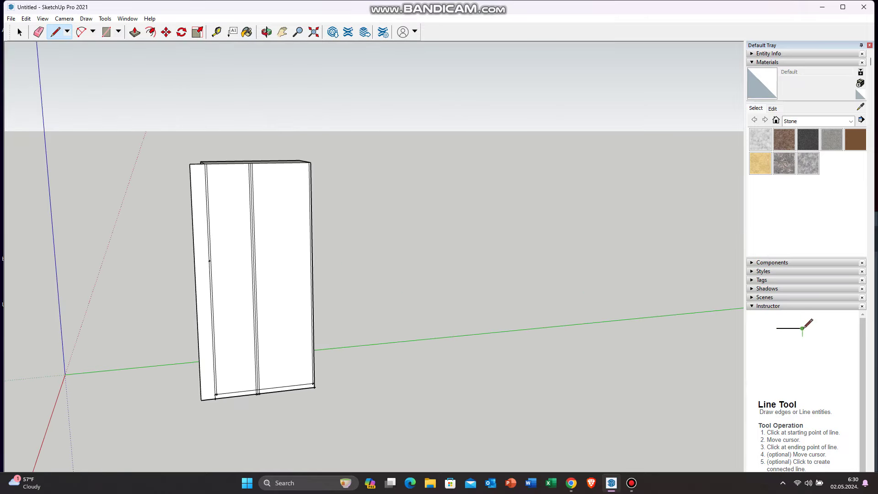
middle_drag(210, 256, 209, 262)
scroll(228, 384, up, 5)
Step: Draw the bottom frame line across the panel from the lower-left guide point
key(t)
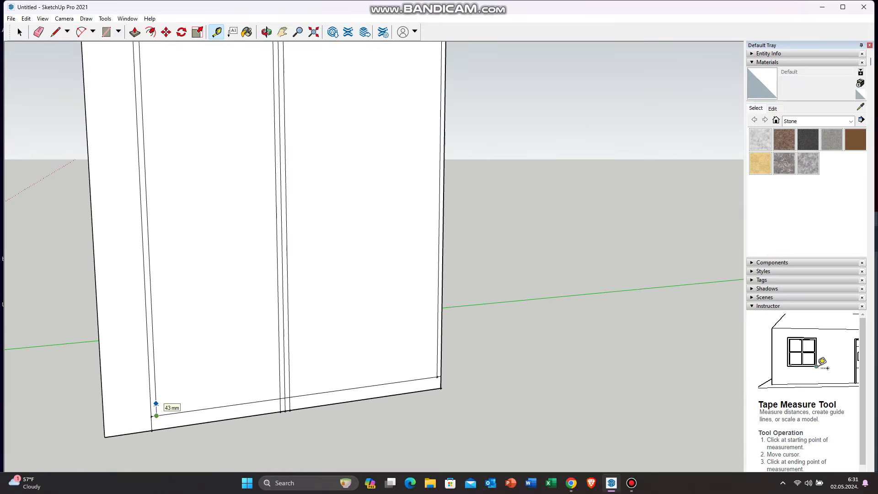
key(l)
click(156, 411)
click(438, 374)
Step: Place further guides and draw the central double-line divider
key(t)
scroll(250, 412, down, 5)
scroll(220, 161, up, 5)
scroll(169, 133, up, 4)
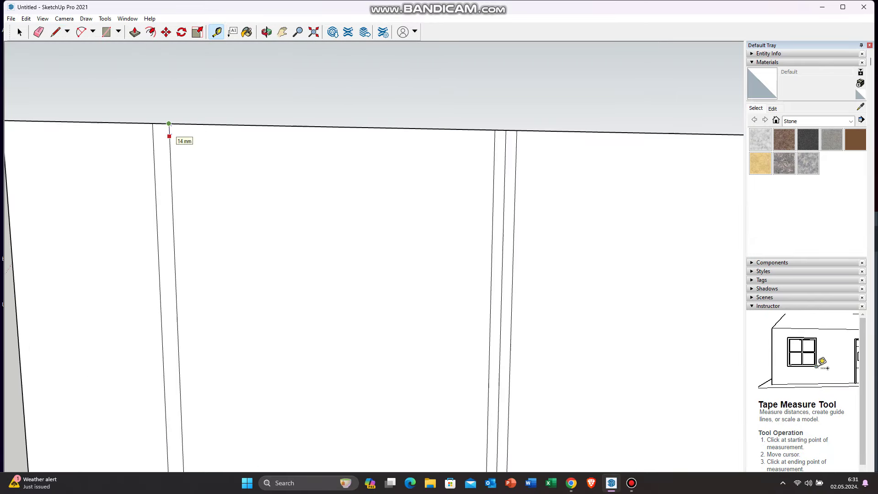
key(l)
scroll(168, 137, down, 5)
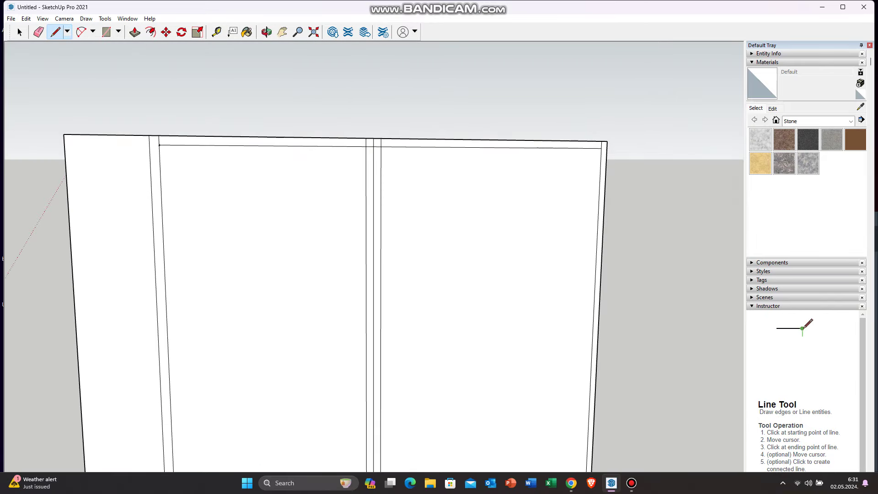
Step: Erase extra edges, leaving two framed door panels above the bottom strip
key(e)
scroll(377, 140, up, 4)
scroll(377, 139, down, 3)
scroll(379, 139, down, 2)
scroll(379, 138, down, 2)
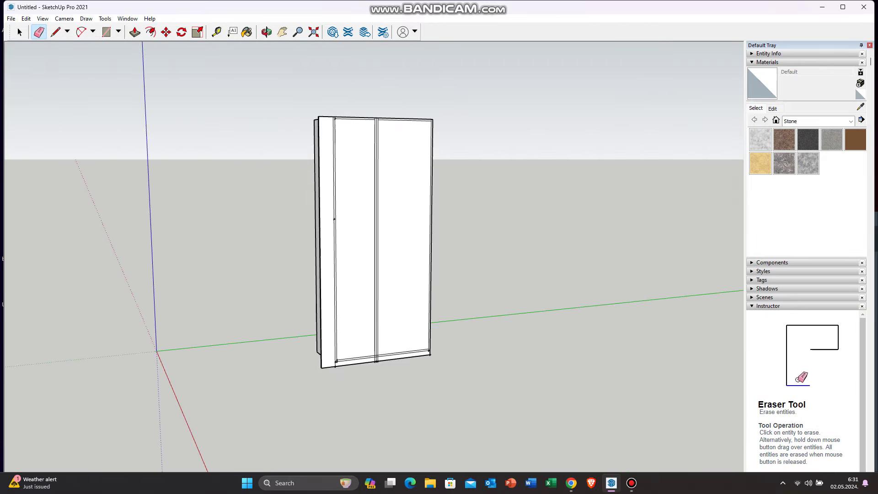
scroll(374, 398, up, 2)
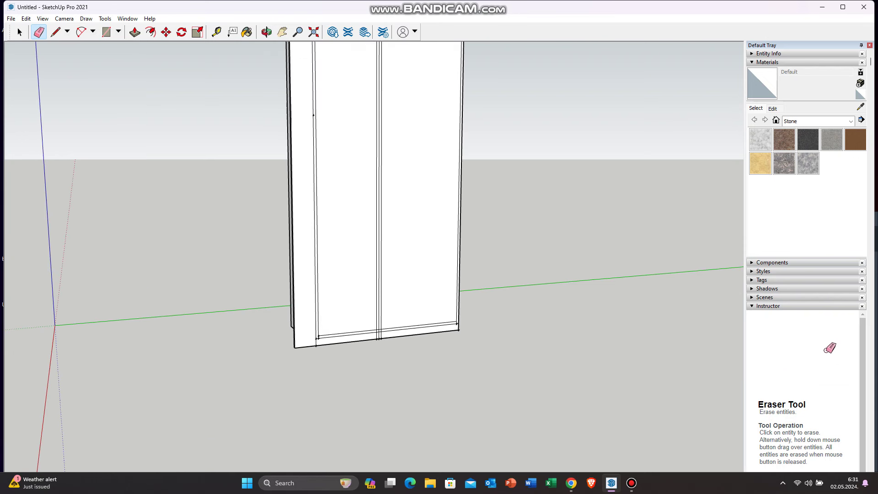
scroll(402, 345, up, 4)
scroll(385, 334, down, 1)
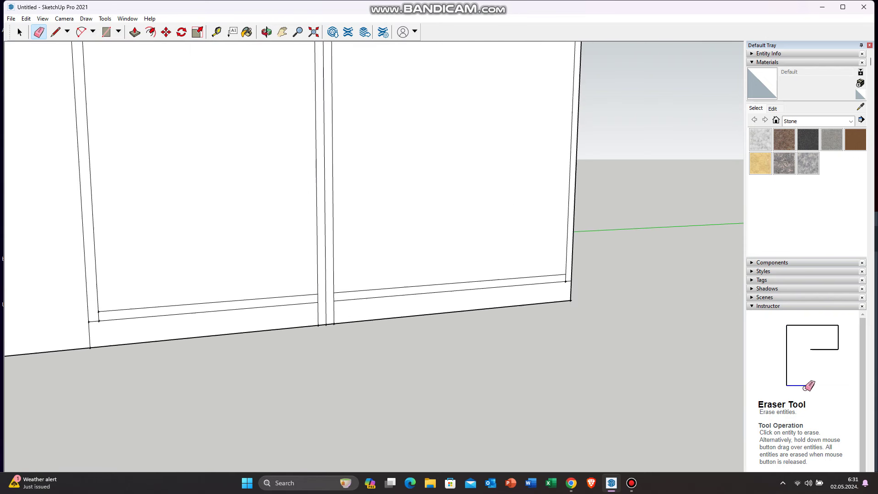
key(l)
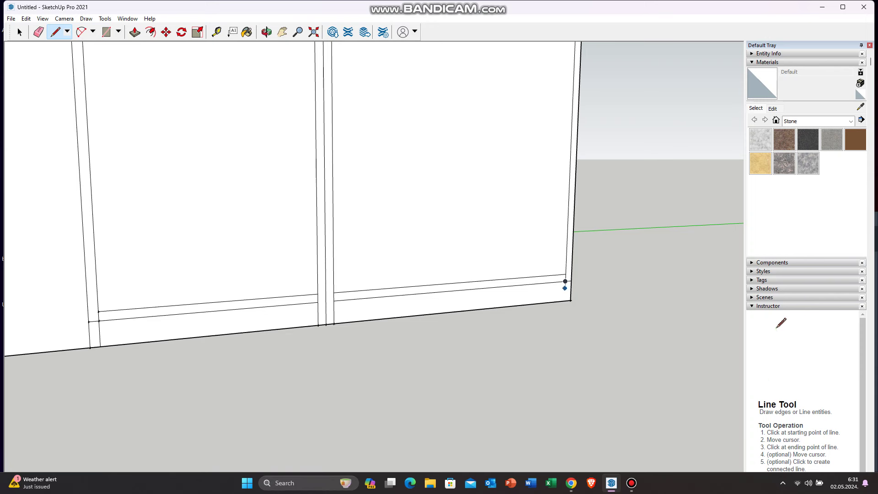
key(e)
scroll(88, 319, up, 1)
scroll(722, 275, up, 2)
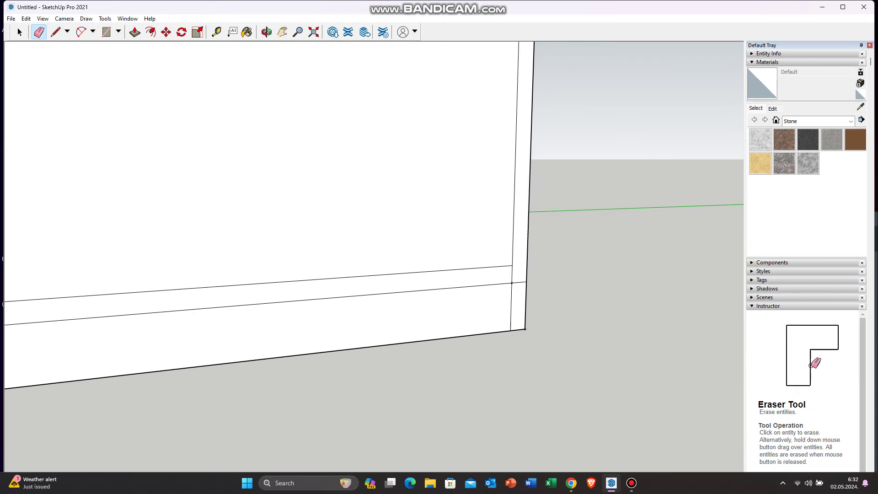
scroll(402, 389, down, 1)
scroll(403, 389, down, 2)
scroll(402, 389, down, 3)
scroll(403, 389, down, 2)
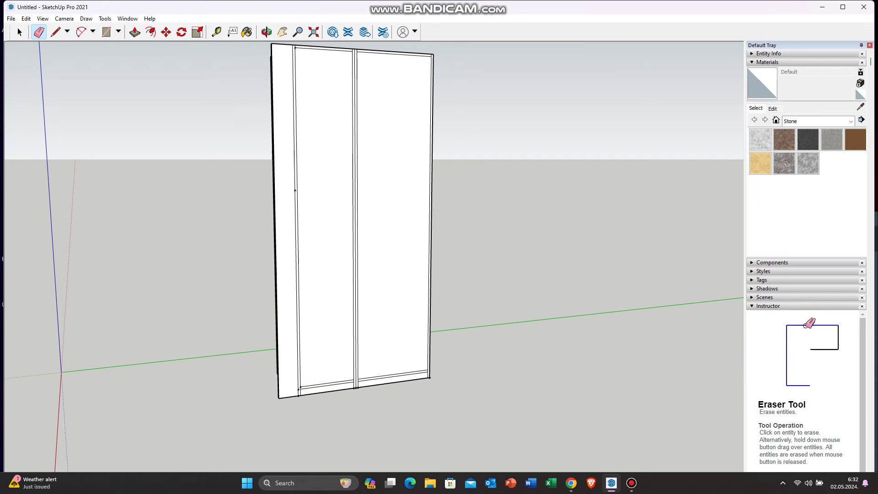
key(l)
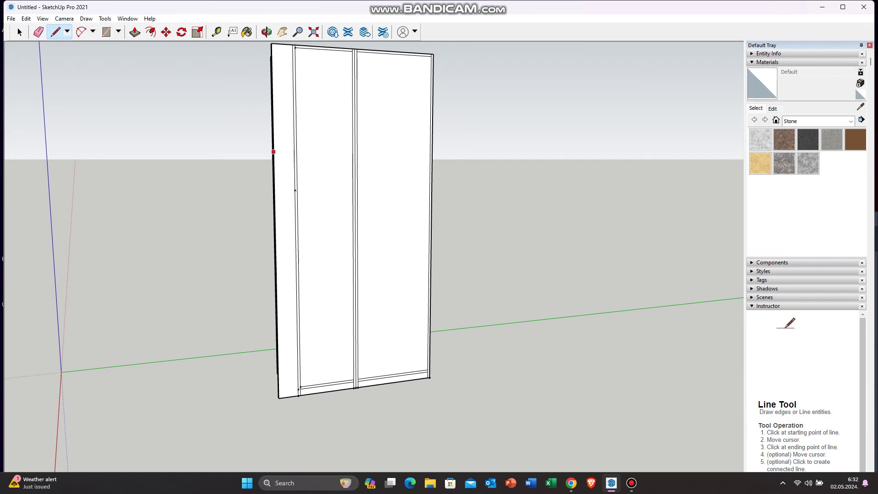
scroll(349, 171, up, 3)
click(231, 211)
click(525, 202)
scroll(354, 284, down, 3)
key(t)
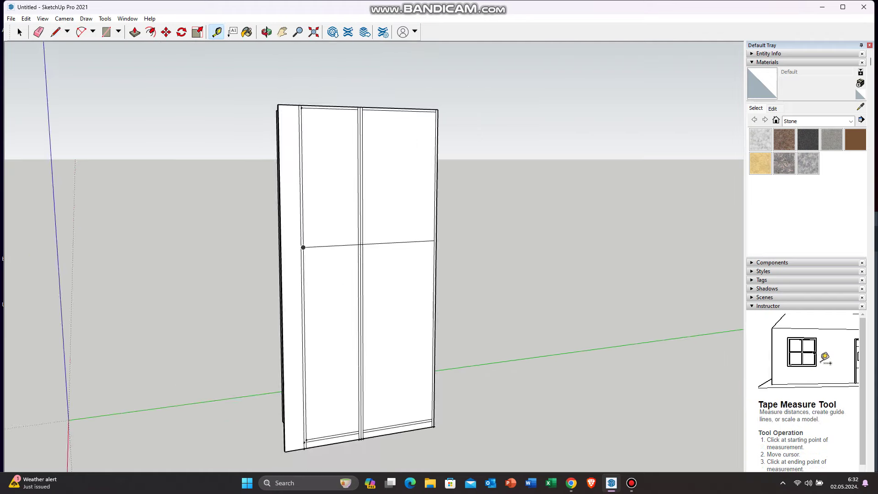
scroll(345, 264, up, 3)
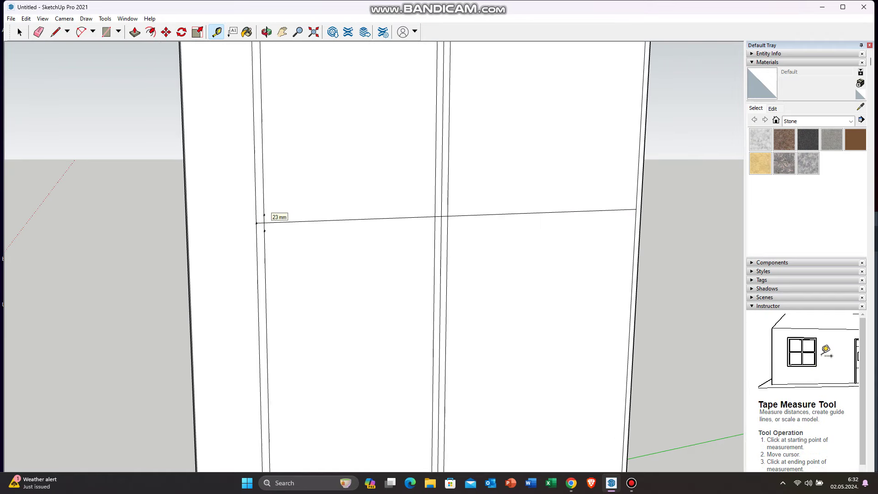
key(l)
click(264, 214)
click(636, 203)
click(264, 231)
click(635, 220)
key(e)
scroll(275, 227, up, 3)
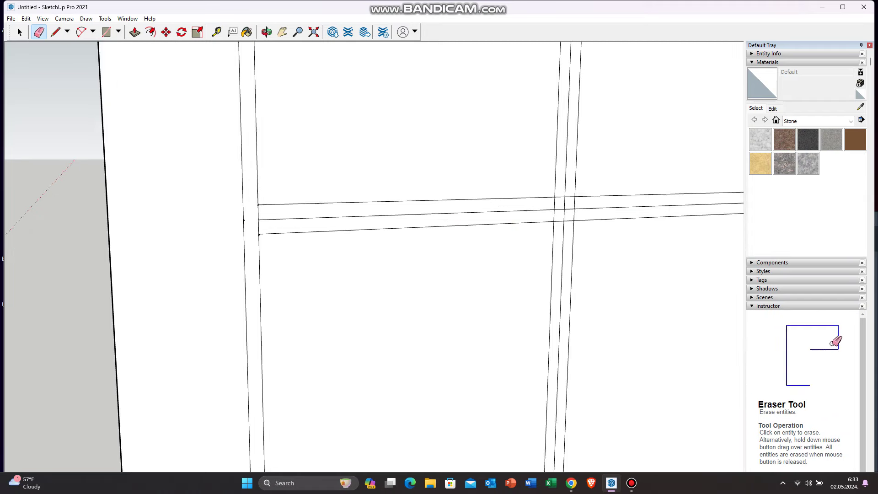
scroll(732, 203, up, 2)
drag(379, 236, 398, 235)
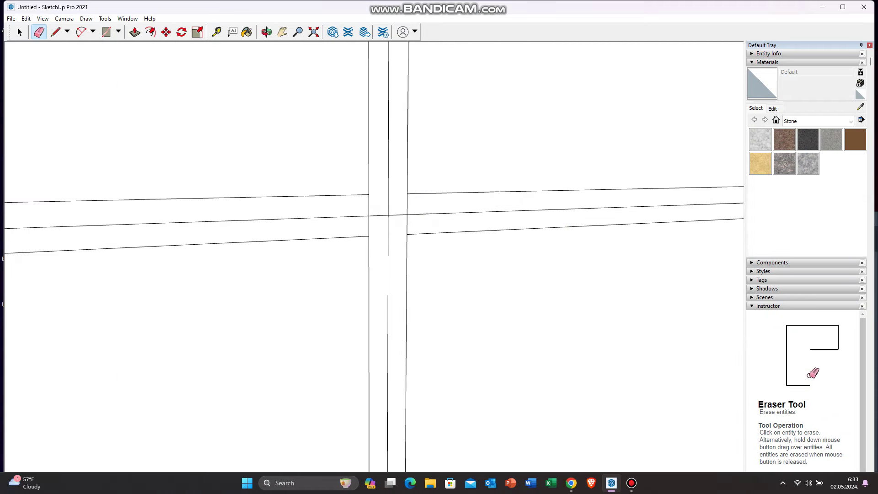
scroll(389, 215, down, 2)
scroll(389, 215, down, 5)
middle_drag(389, 215, 357, 219)
middle_drag(293, 321, 283, 320)
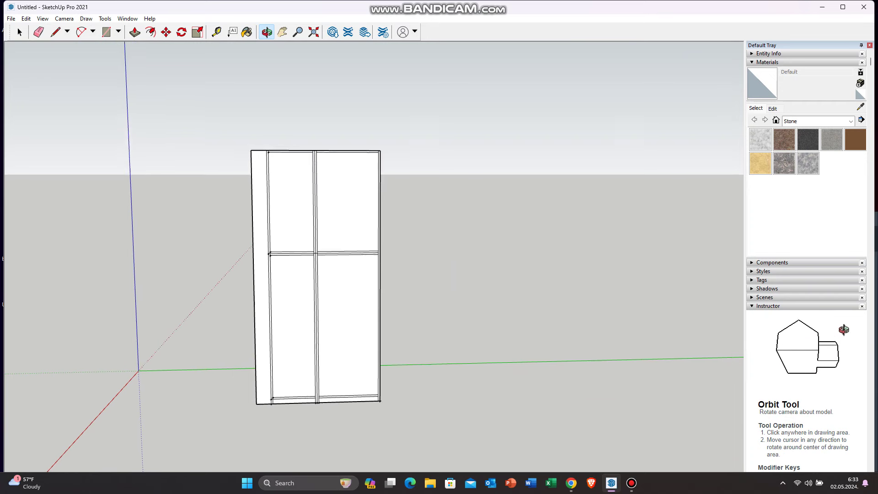
scroll(290, 321, up, 3)
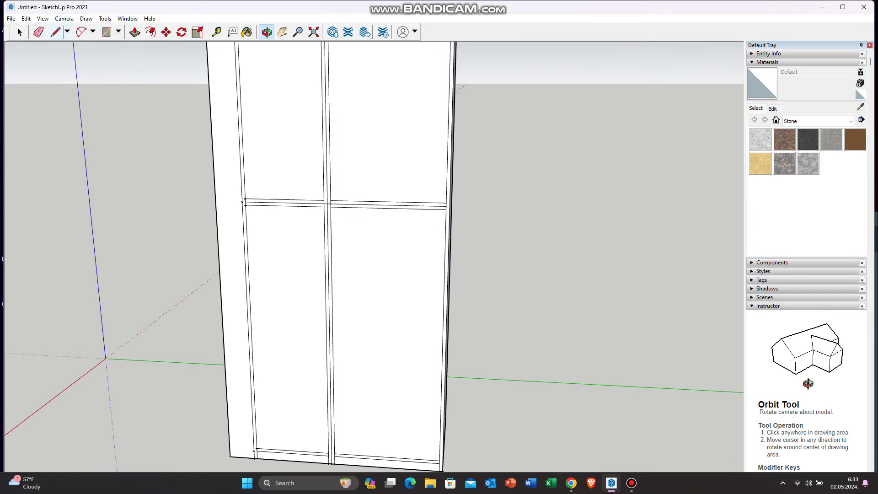
Step: Place a Tape Measure guide point on the left panel edge of the lower-left column
key(t)
scroll(276, 134, down, 1)
scroll(257, 359, up, 3)
click(251, 350)
scroll(242, 256, up, 3)
scroll(239, 228, down, 3)
scroll(284, 355, up, 3)
scroll(247, 178, down, 3)
scroll(298, 251, up, 3)
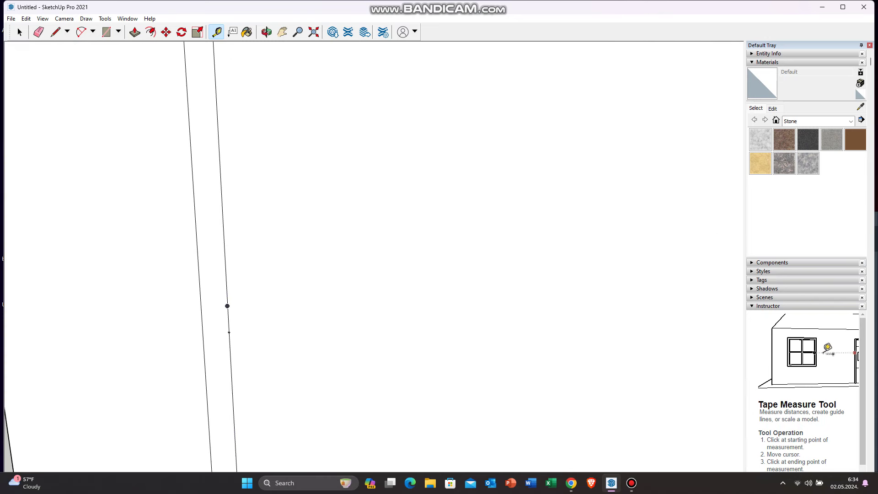
scroll(296, 391, down, 3)
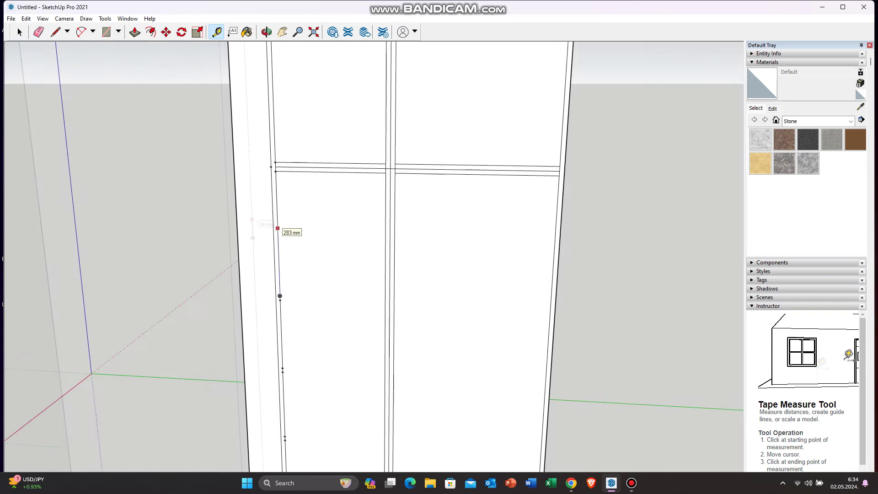
click(280, 296)
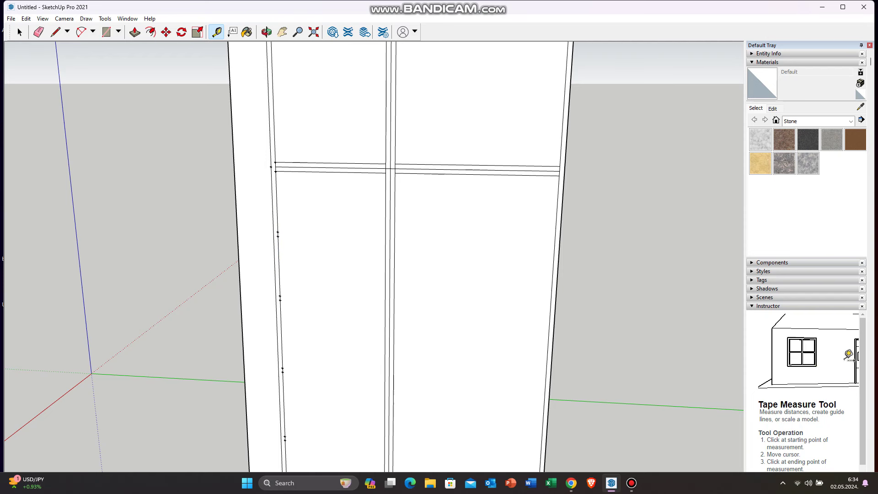
Step: Draw horizontal divider lines across the lower-left column, starting at the guide point
key(l)
scroll(284, 232, up, 3)
scroll(284, 232, up, 2)
click(257, 233)
click(539, 240)
click(257, 244)
middle_drag(518, 251, 289, 304)
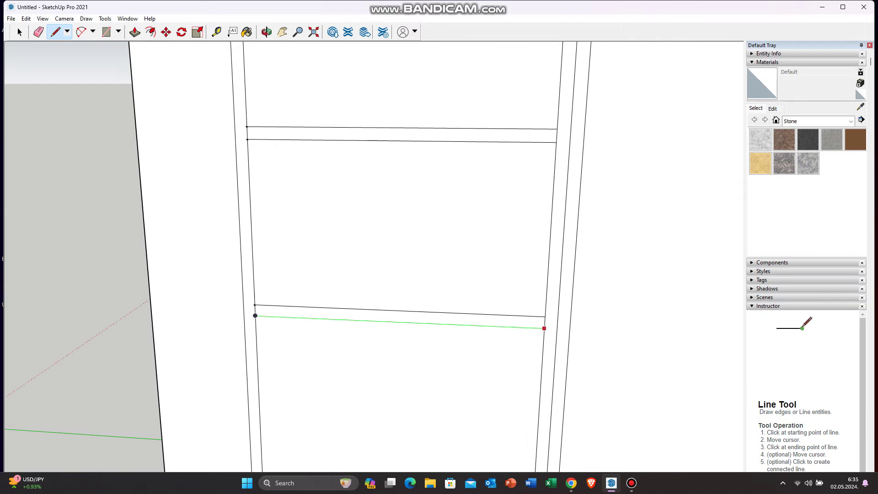
middle_drag(545, 328, 294, 398)
click(556, 349)
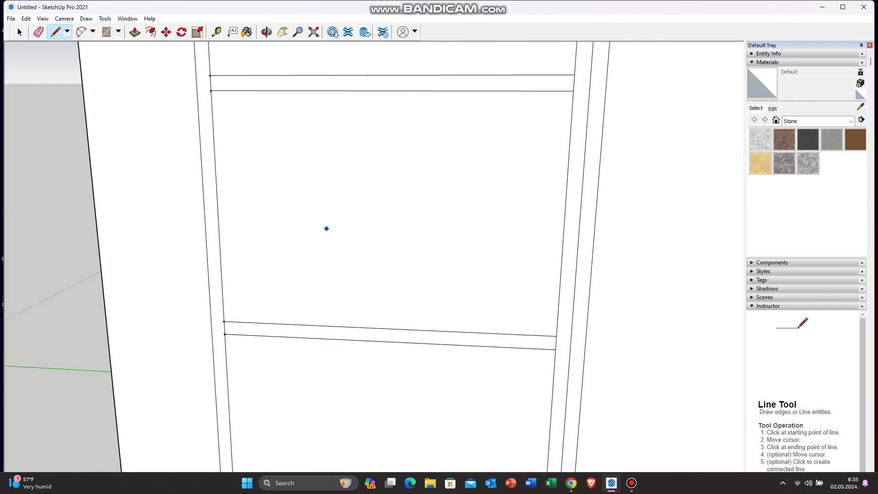
Step: Draw a base strip line across the bottom of the right column
middle_drag(511, 326, 264, 333)
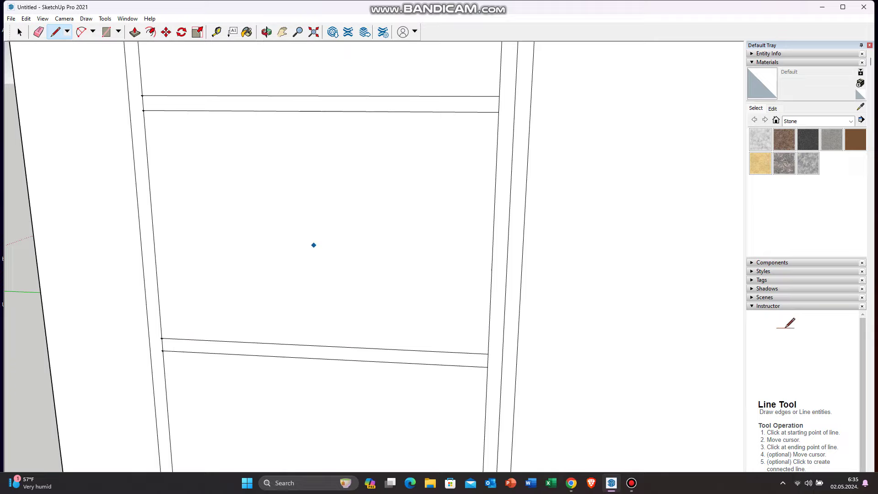
scroll(314, 245, down, 6)
scroll(210, 319, down, 3)
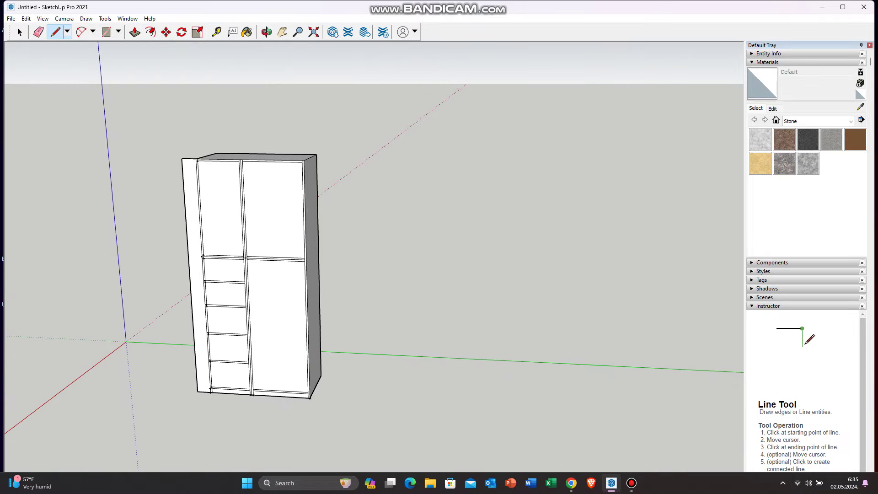
scroll(264, 355, up, 5)
scroll(188, 280, up, 4)
click(189, 280)
click(463, 291)
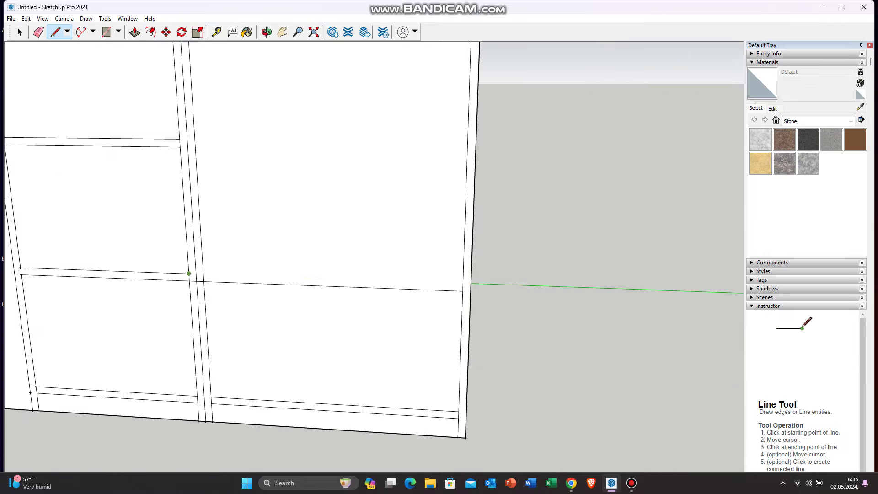
click(463, 284)
scroll(463, 284, down, 3)
scroll(341, 305, down, 2)
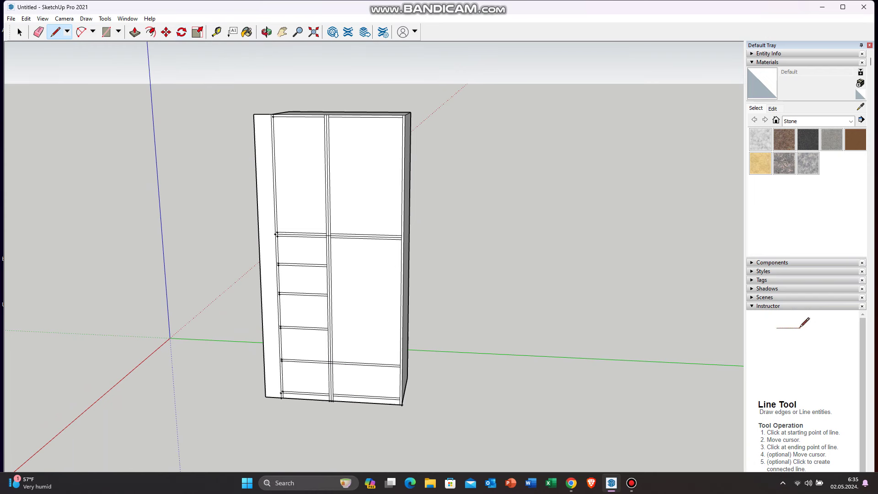
key(p)
scroll(327, 285, up, 3)
Step: Recess the four cubby faces and both bottom compartment faces to the same depth
drag(280, 217, 281, 274)
double_click(281, 275)
double_click(283, 332)
double_click(286, 393)
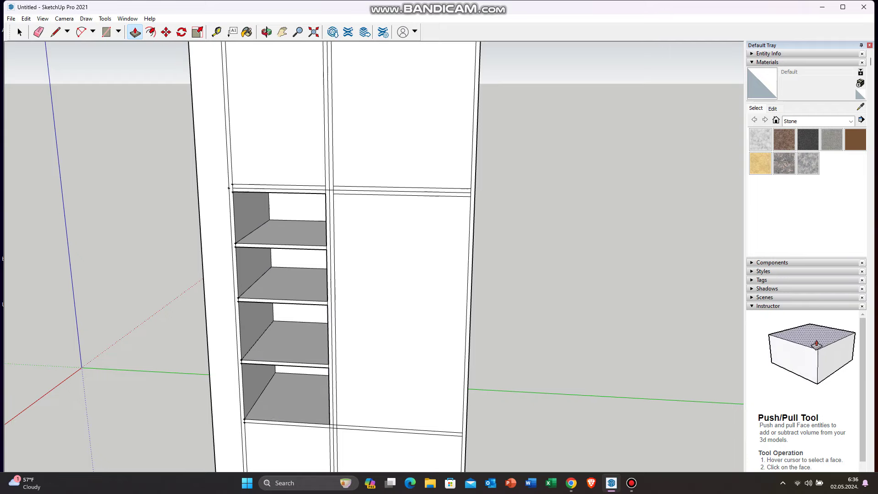
scroll(356, 55, down, 1)
double_click(293, 417)
double_click(393, 423)
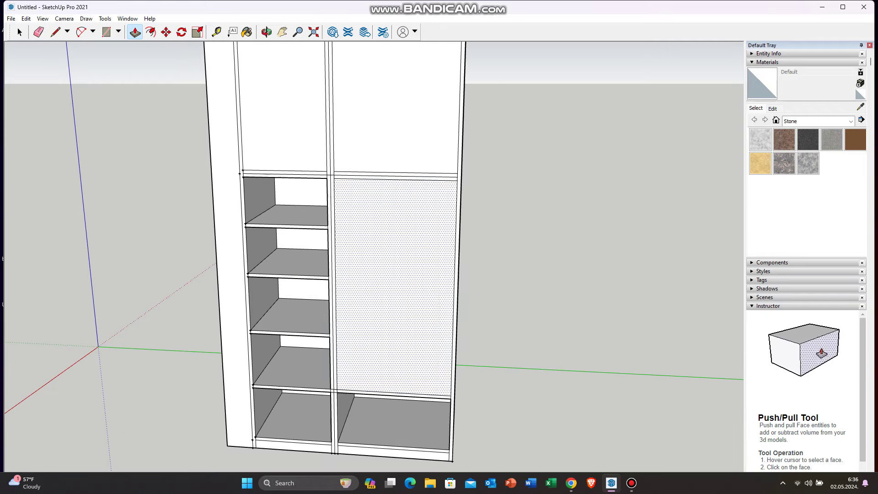
Step: Recess the large lower-right face and the upper-left face into open compartments
double_click(393, 284)
mouse_move(394, 284)
middle_down()
mouse_move(320, 238)
mouse_move(321, 183)
middle_up()
scroll(320, 229, up, 2)
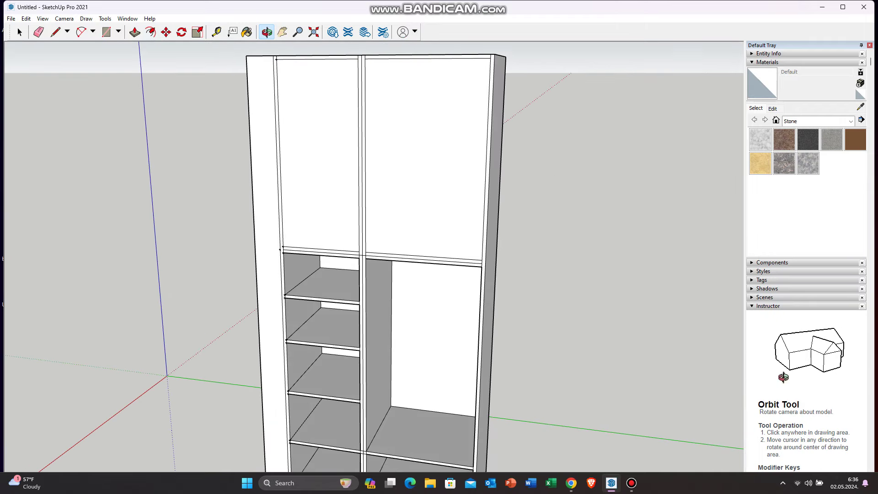
key(p)
double_click(320, 155)
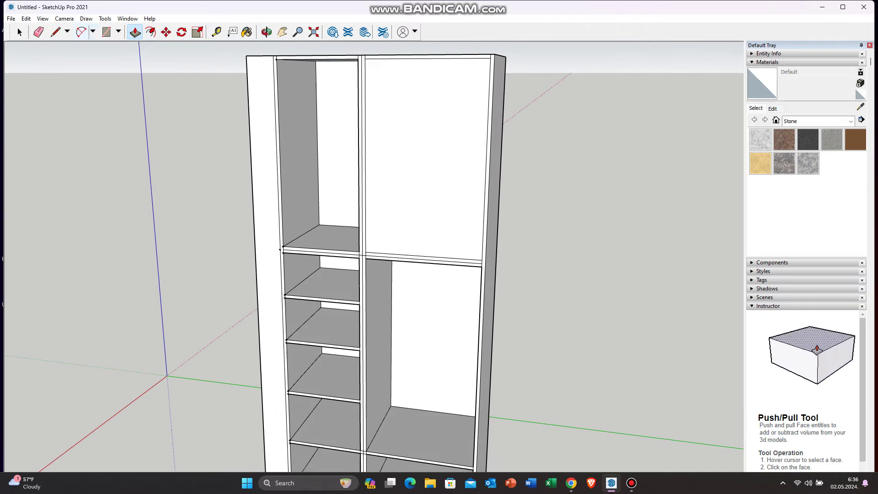
Step: Place a guide point 15 mm along the upper-right divider edge
key(t)
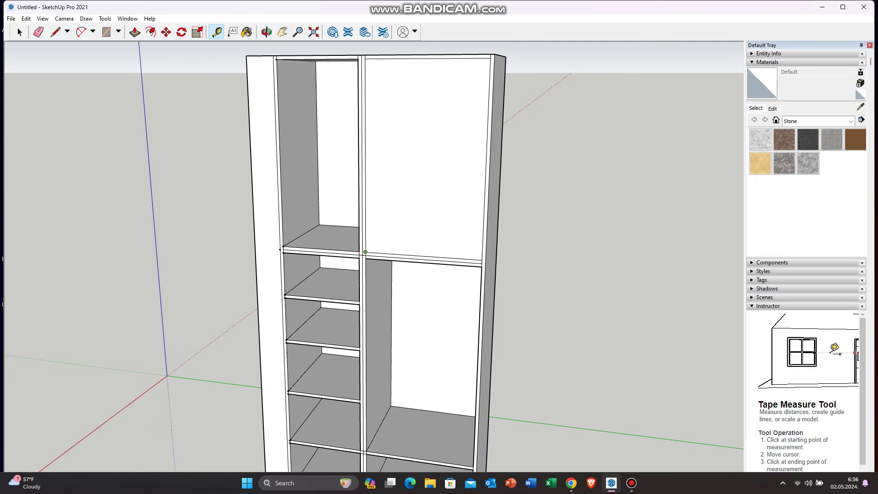
scroll(365, 252, up, 3)
scroll(322, 269, up, 3)
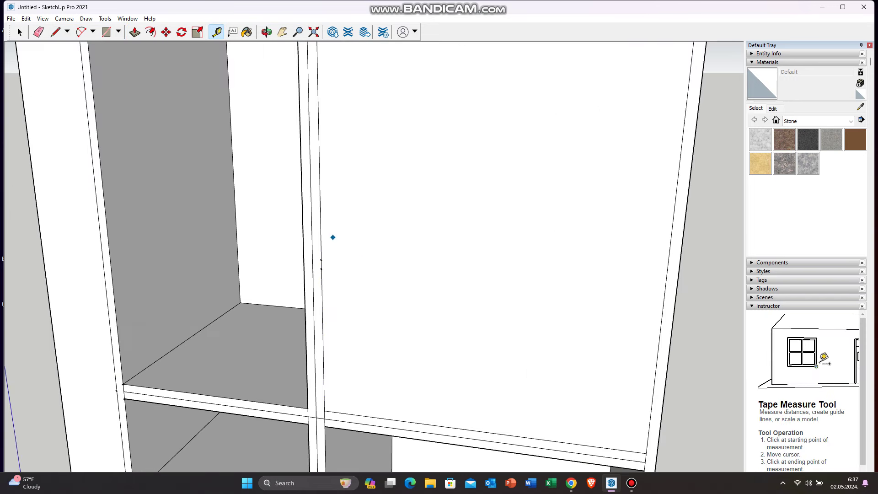
click(321, 233)
click(318, 99)
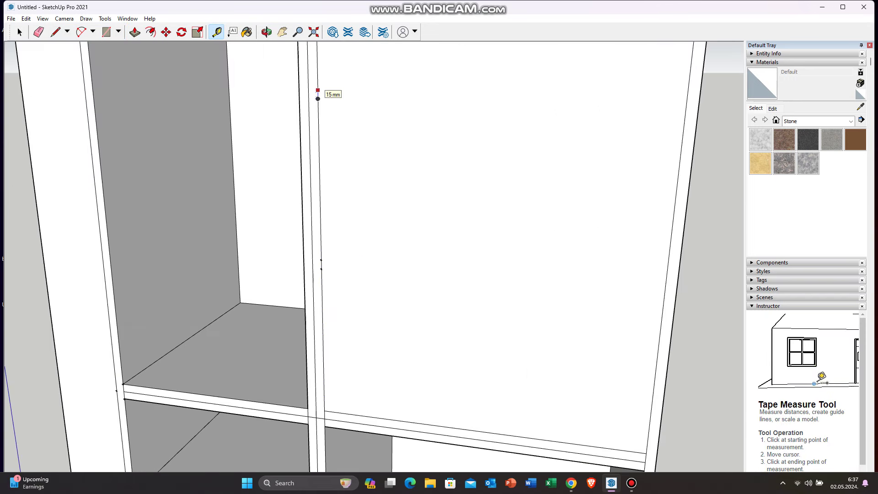
scroll(343, 260, down, 5)
Step: Draw two shelf edge lines across the upper-right section
key(l)
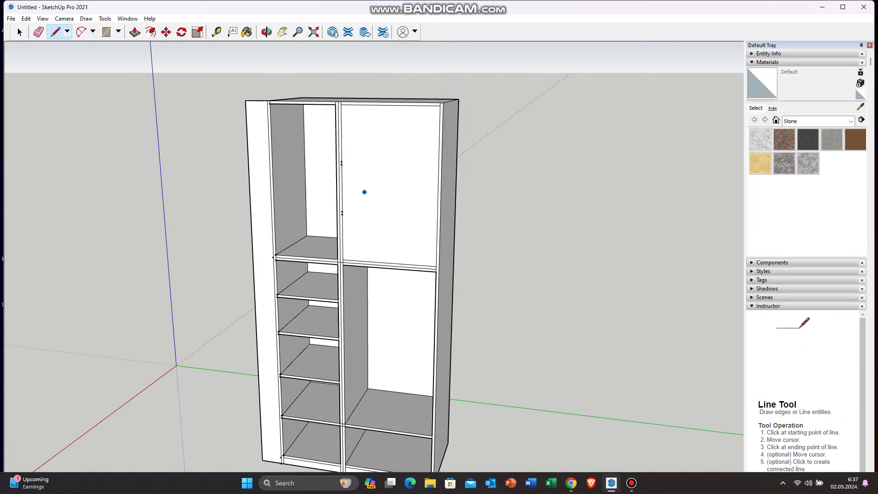
scroll(348, 193, up, 5)
click(318, 197)
click(607, 211)
click(319, 189)
shift+middle_drag(340, 54, 349, 131)
click(327, 129)
click(641, 136)
click(327, 121)
click(642, 126)
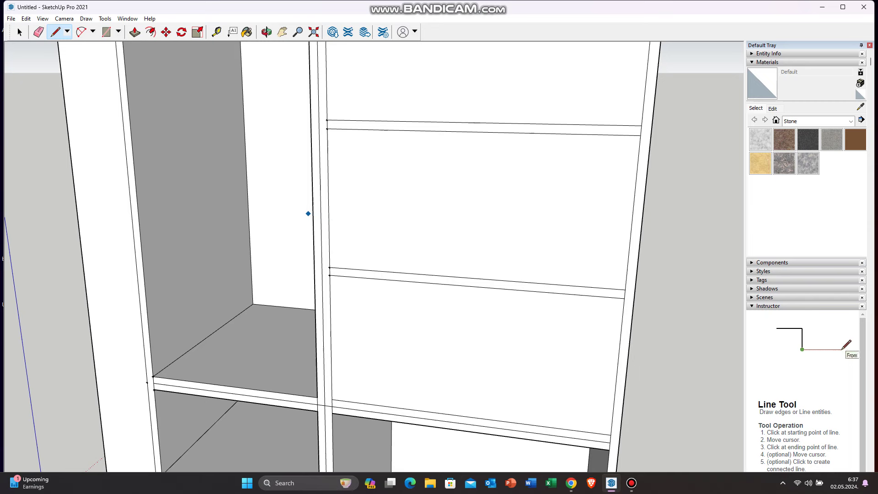
Step: Recess the top, middle and lower faces of the upper-right section
scroll(304, 219, down, 1)
scroll(180, 243, down, 3)
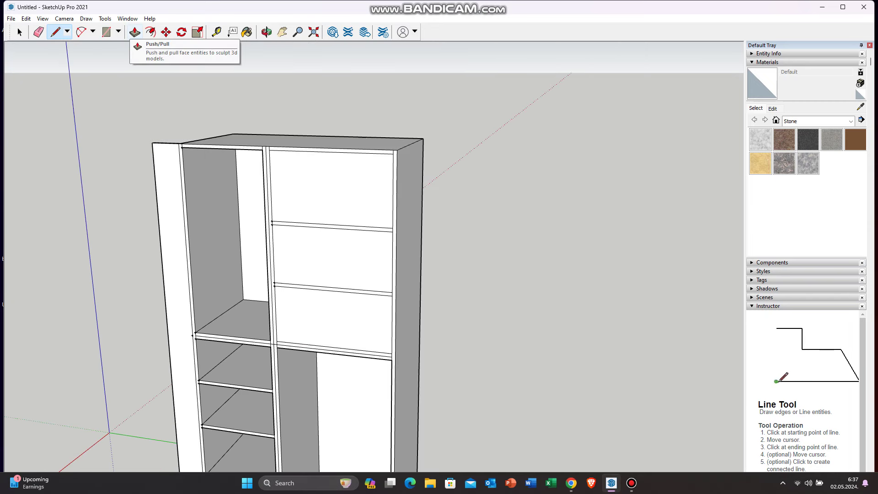
double_click(334, 187)
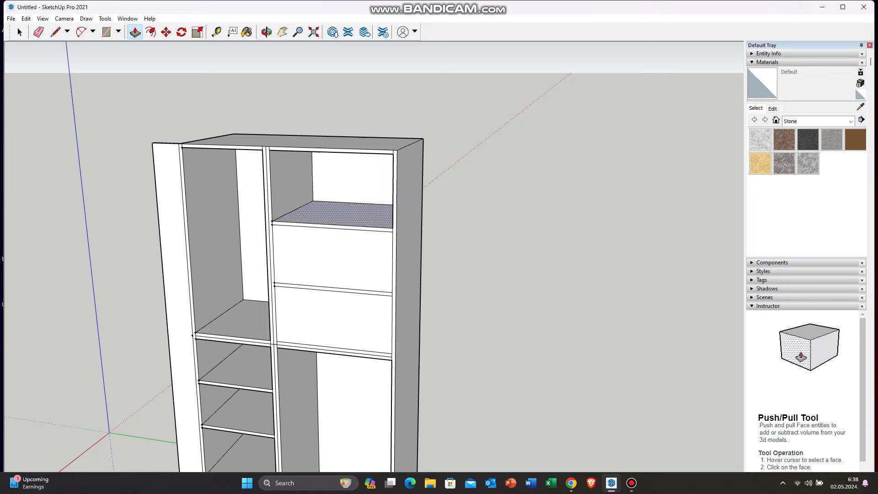
double_click(334, 256)
double_click(333, 321)
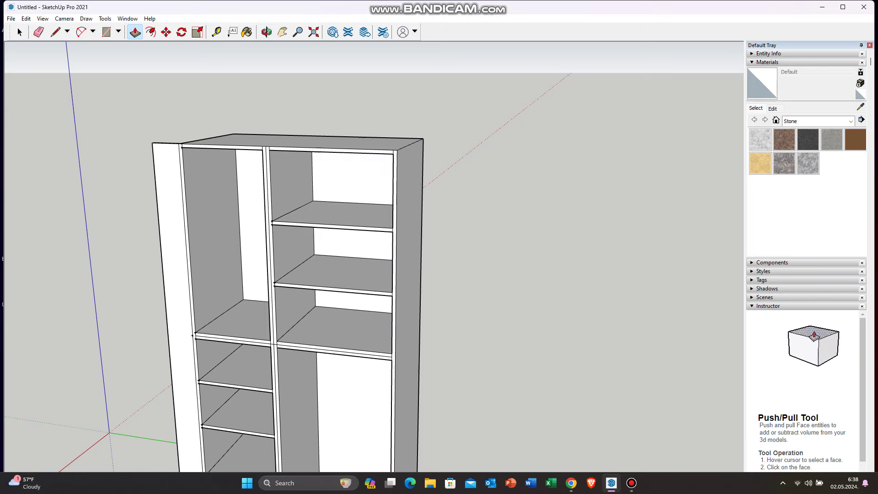
scroll(435, 176, down, 5)
middle_drag(434, 176, 412, 206)
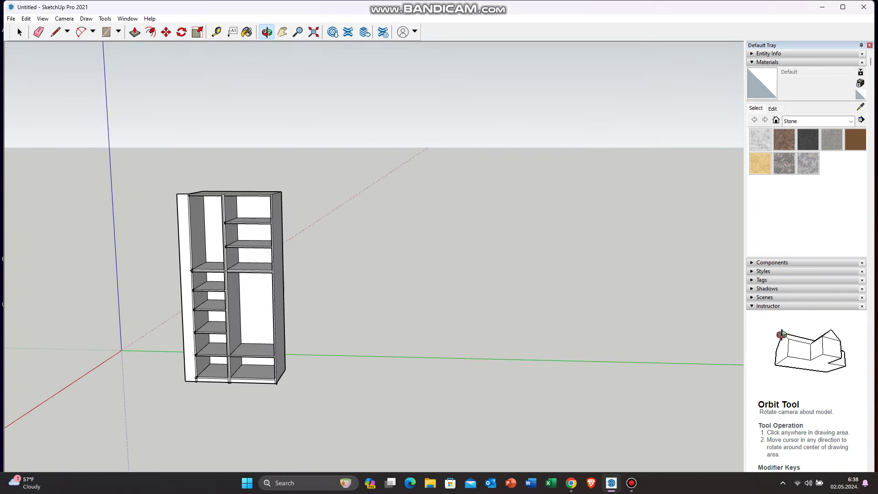
Step: Draw a cutout rectangle on the upper-left back panel
scroll(226, 315, up, 5)
middle_drag(219, 311, 226, 315)
key(r)
click(256, 311)
click(196, 219)
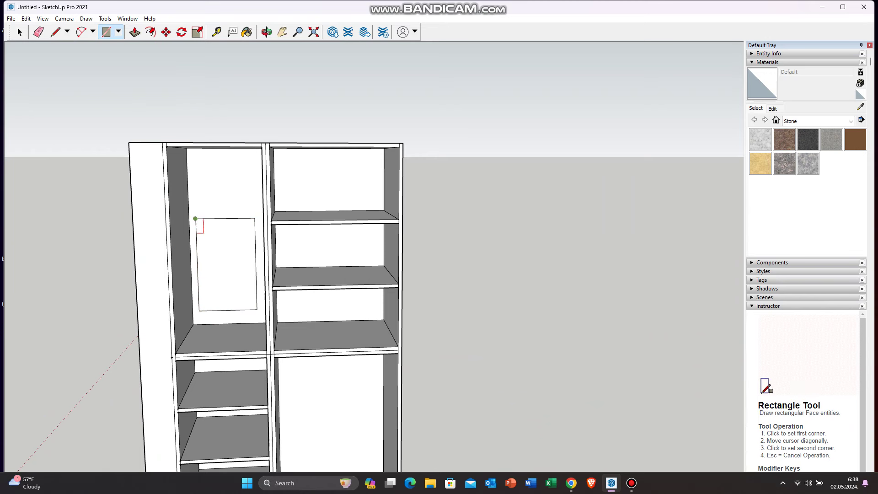
key(p)
middle_drag(173, 358, 190, 326)
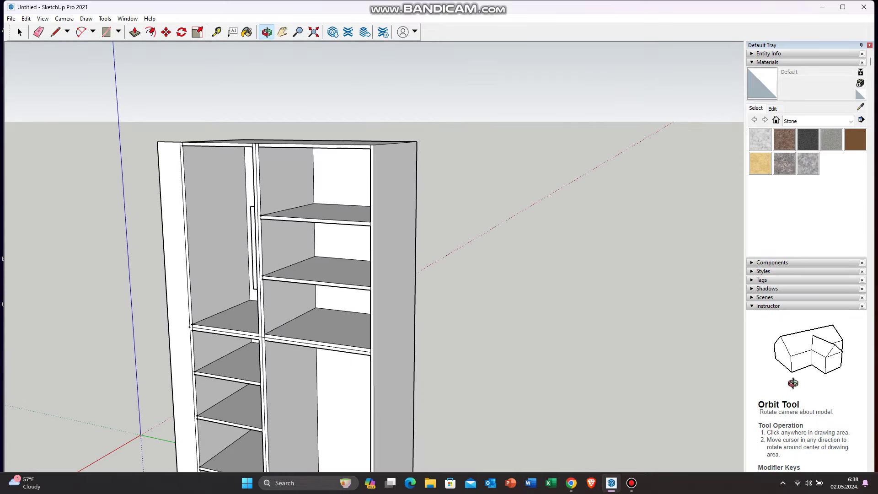
Step: Mark a vertical strip in the upper-left compartment and push it through the back panel
key(t)
scroll(190, 327, up, 4)
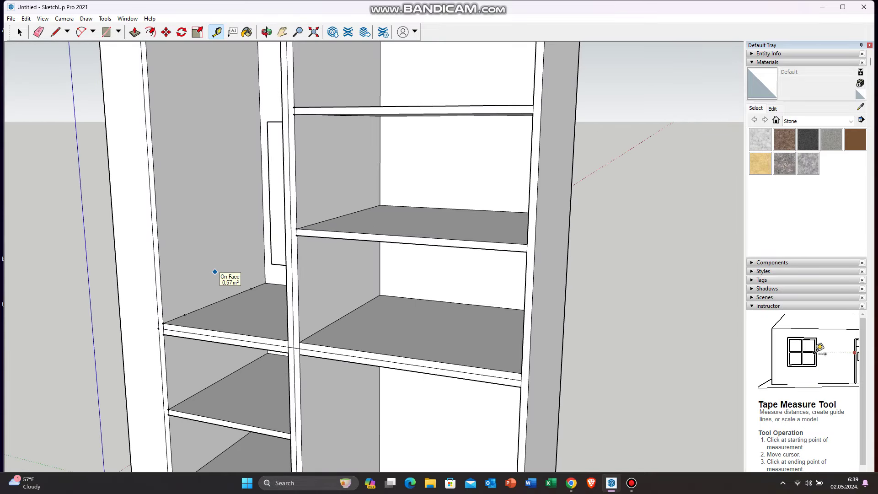
key(l)
scroll(183, 316, down, 5)
scroll(183, 316, up, 3)
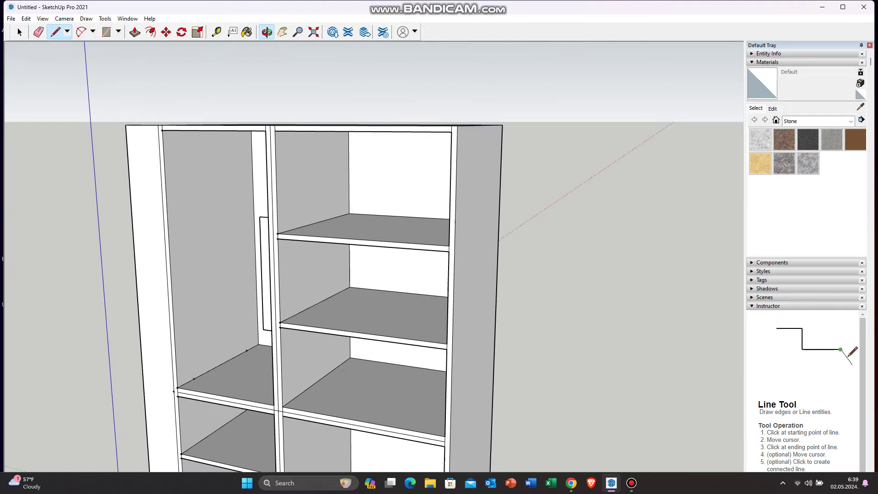
middle_drag(183, 316, 192, 274)
click(190, 387)
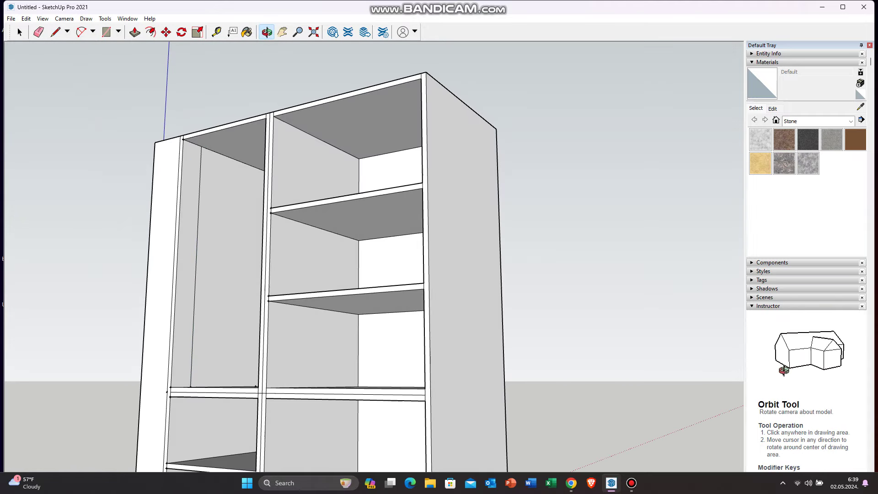
middle_drag(201, 147, 249, 370)
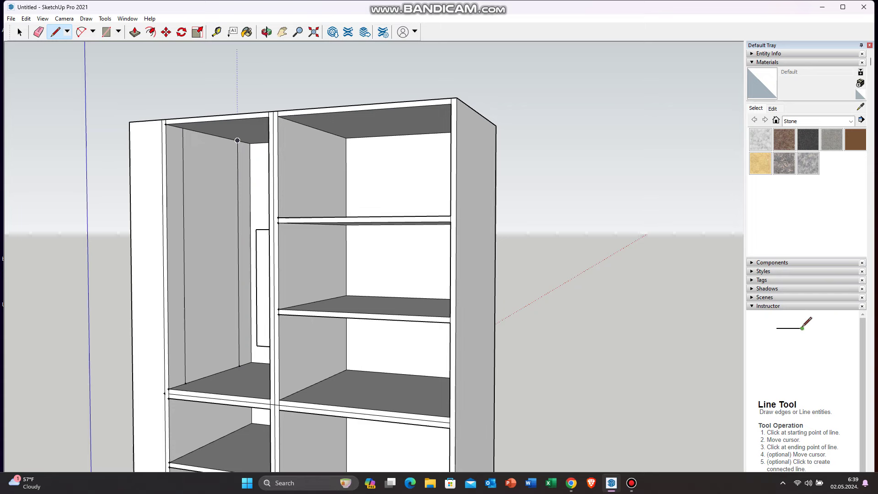
key(p)
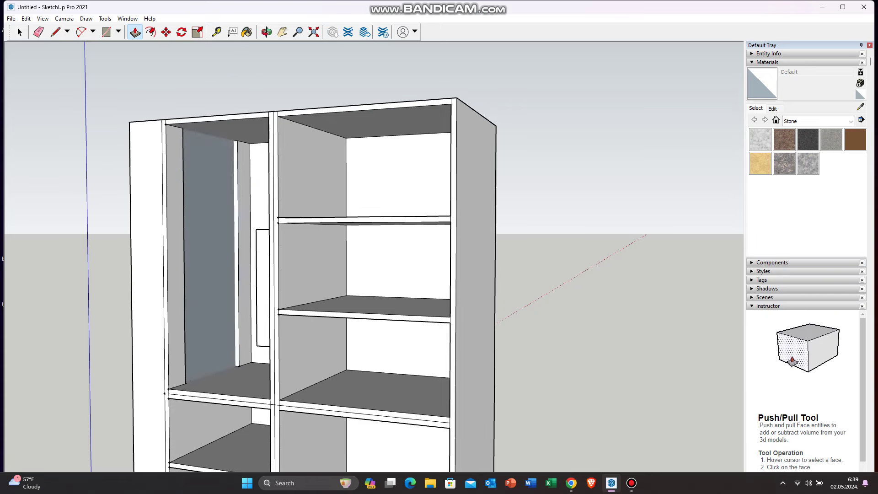
middle_drag(211, 275, 321, 245)
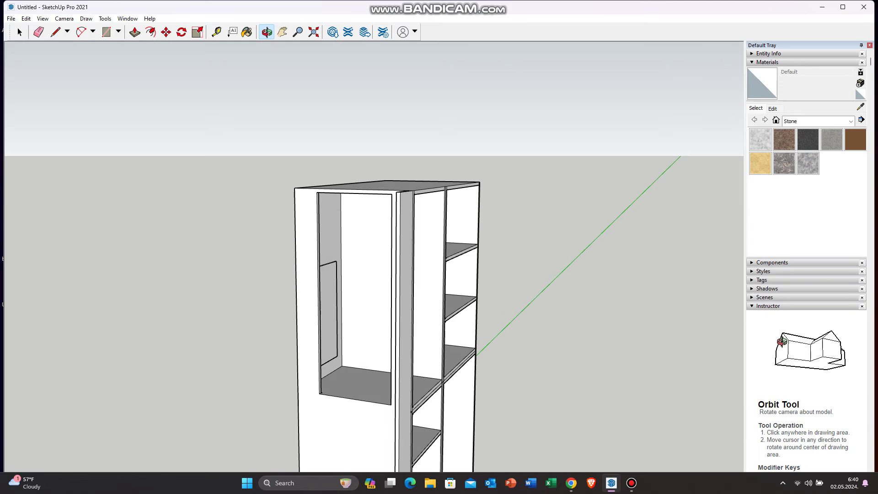
middle_drag(320, 245, 256, 247)
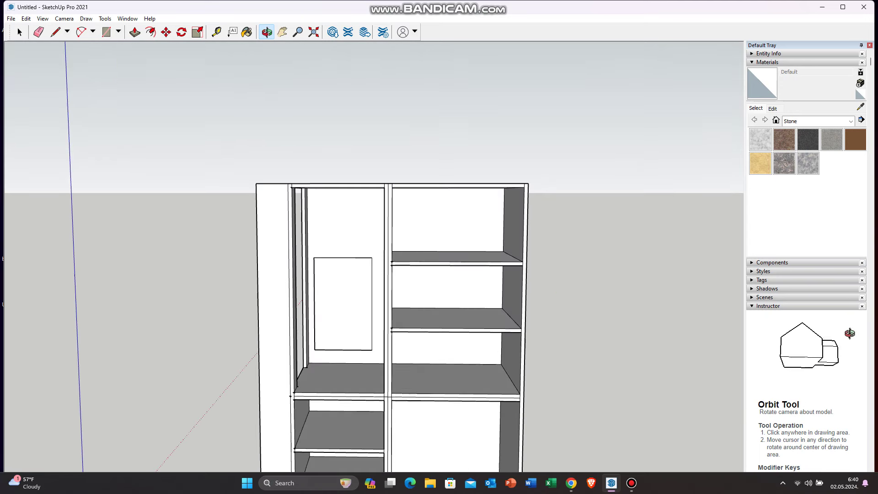
middle_drag(256, 247, 193, 292)
Step: Draw a circle on the divider and extrude it across the lower-right compartment as a rod
click(118, 32)
click(128, 68)
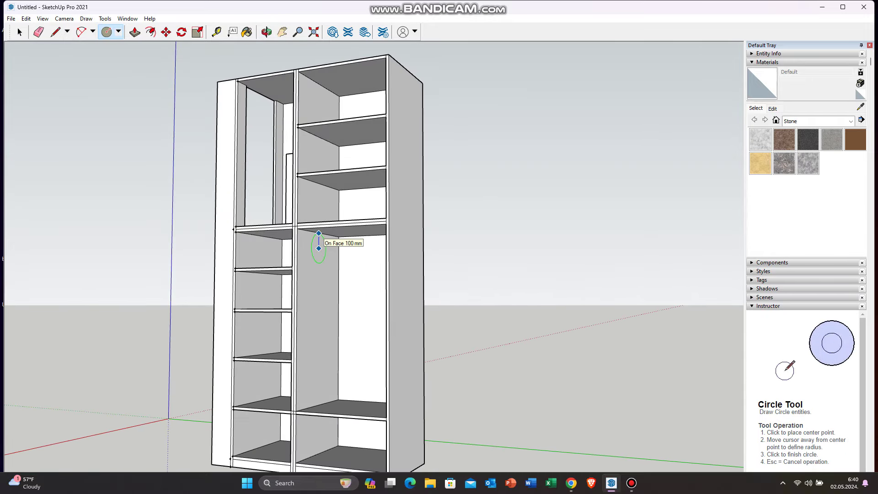
key(p)
scroll(319, 248, up, 3)
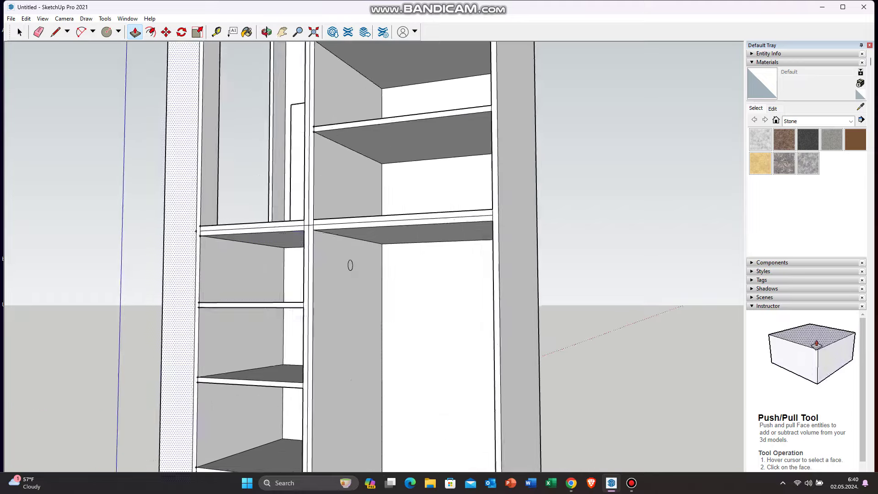
scroll(311, 244, up, 3)
drag(300, 241, 536, 240)
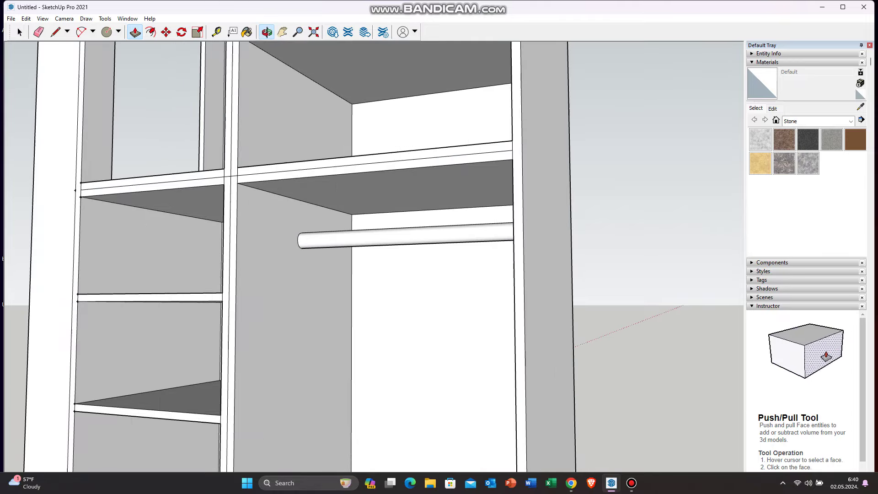
middle_drag(357, 256, 347, 256)
scroll(357, 274, down, 5)
scroll(357, 275, down, 2)
drag(366, 275, 384, 233)
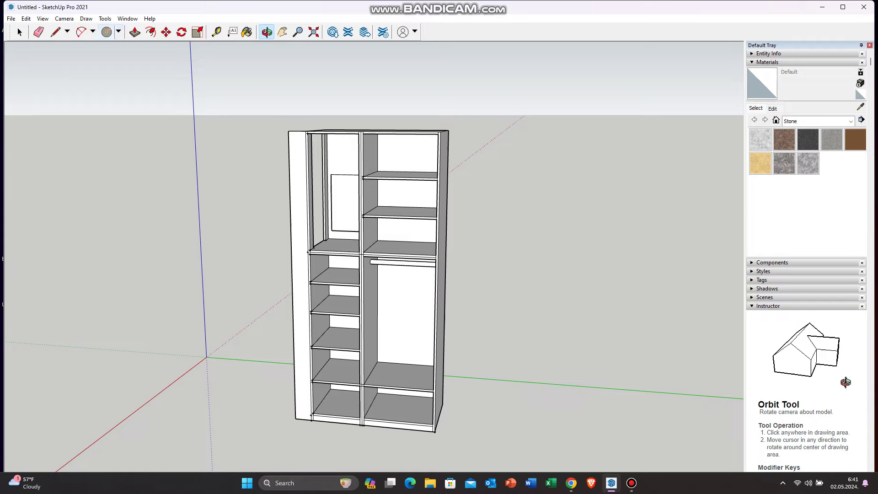
key(r)
scroll(365, 235, up, 2)
scroll(402, 212, up, 2)
Step: Push the rectangle behind the upper-right shelves through the back panel
scroll(412, 211, down, 3)
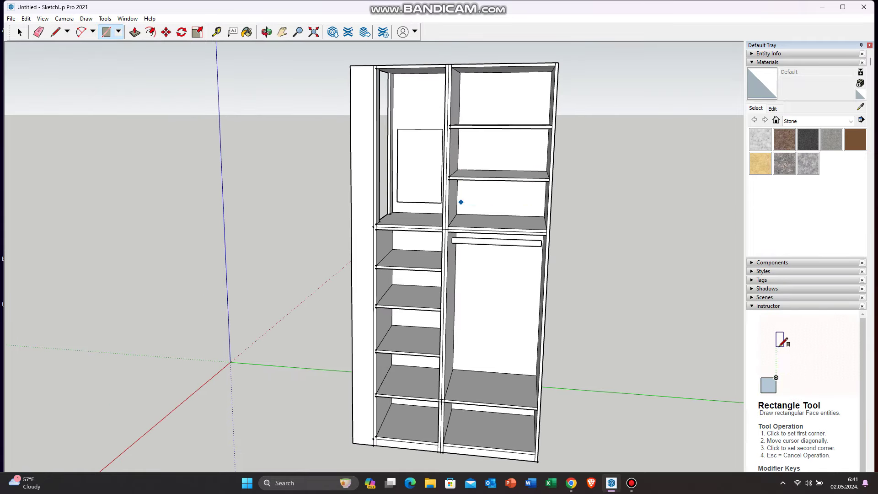
scroll(501, 133, up, 3)
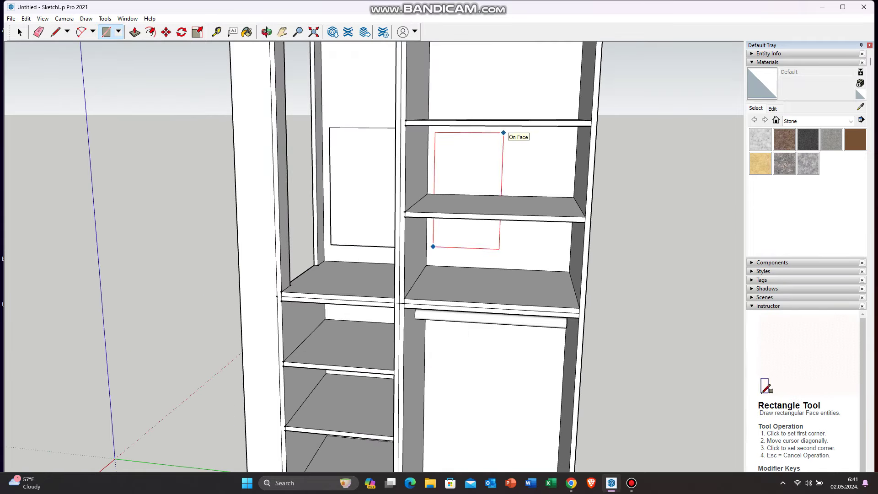
key(p)
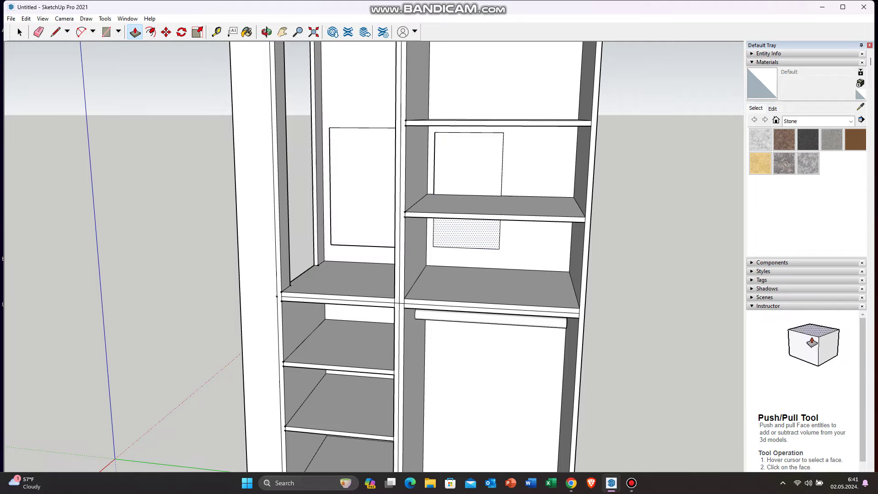
mouse_move(467, 183)
middle_down()
mouse_move(412, 206)
mouse_move(854, 376)
middle_up()
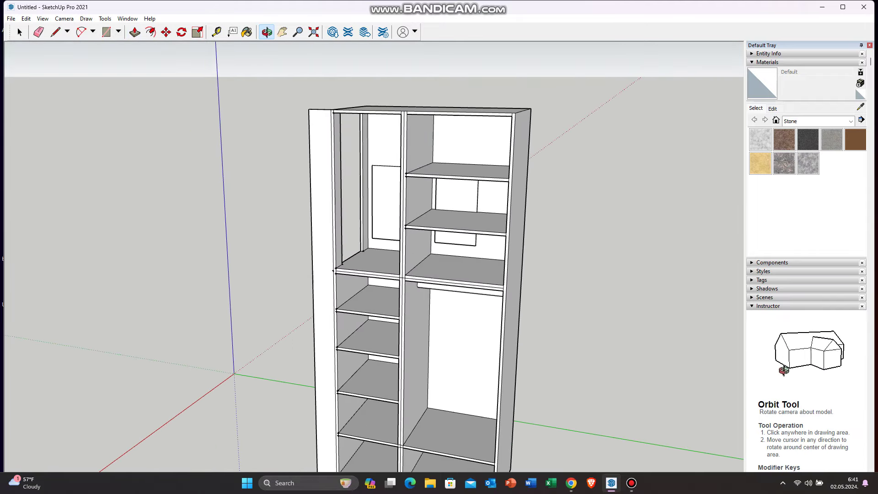
middle_drag(854, 376, 247, 34)
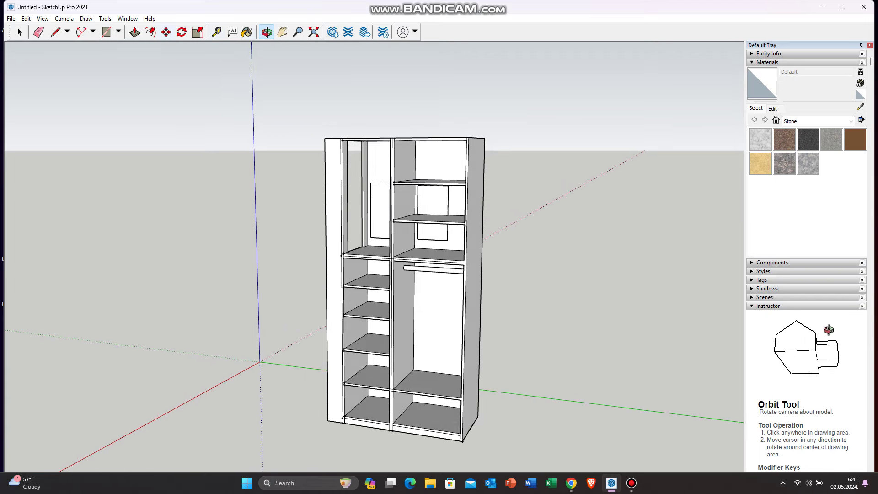
shift+middle_drag(411, 275, 356, 270)
click(11, 19)
mouse_move(29, 187)
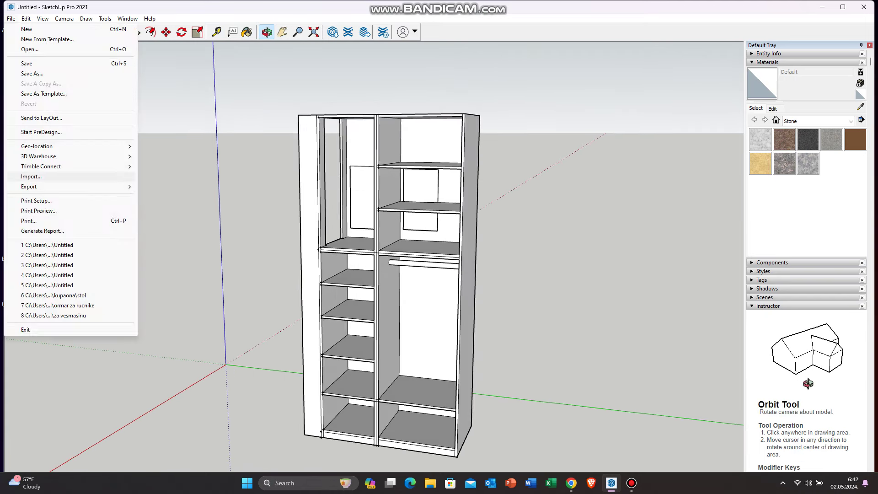
Step: Export the current view as a JPG image named 'ormar'
key(Return)
text(ormar)
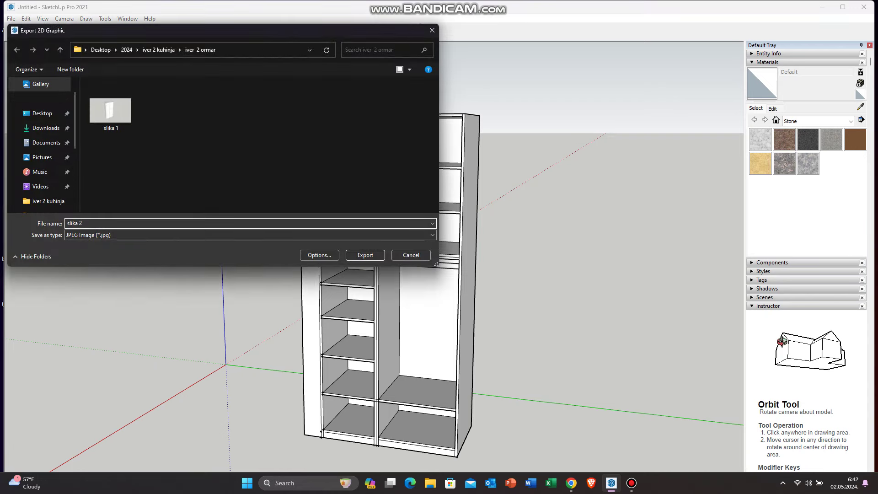
key(Return)
middle_drag(366, 275, 458, 298)
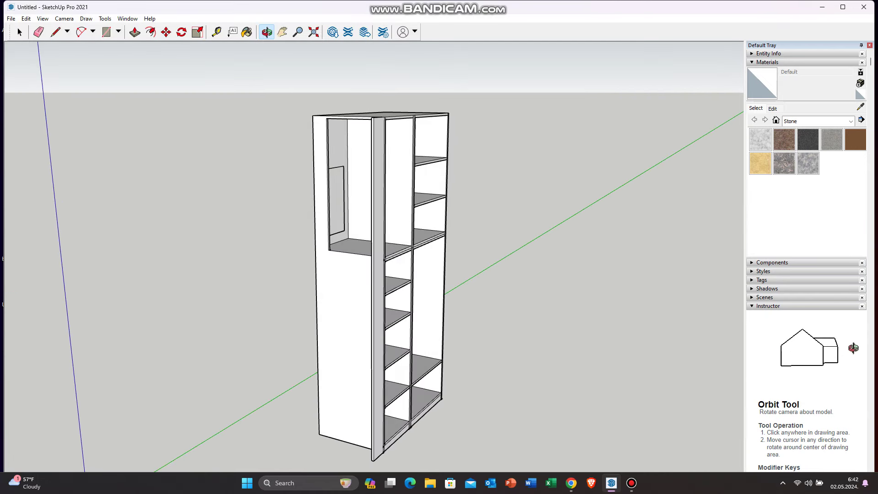
Step: Export a second JPG image named 'ormar2' from the new angle
click(11, 18)
click(158, 196)
text(ormar2)
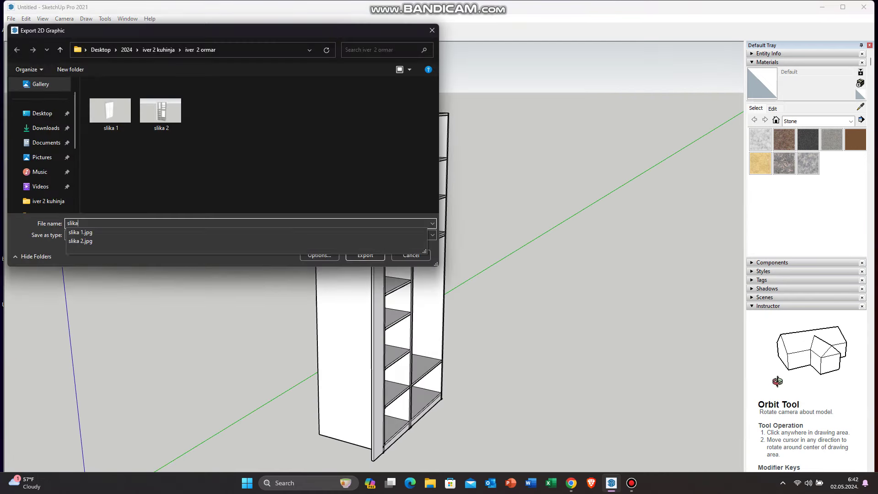
key(Return)
drag(366, 275, 297, 284)
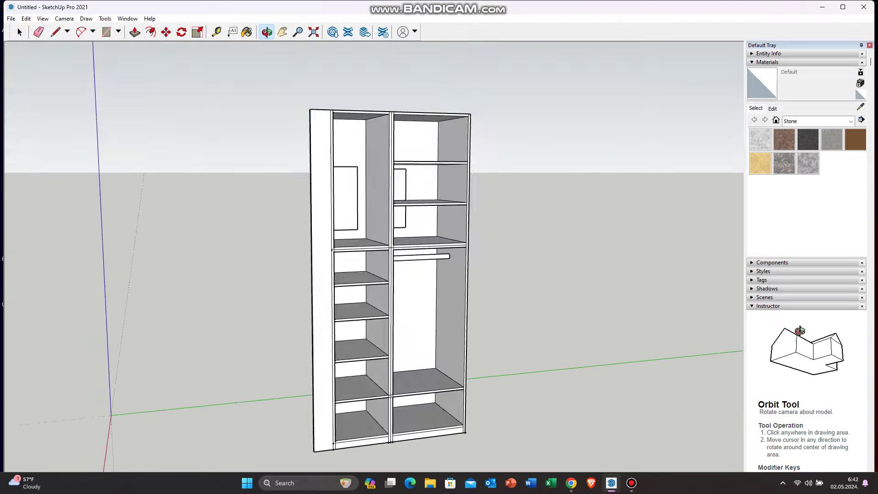
drag(380, 274, 384, 293)
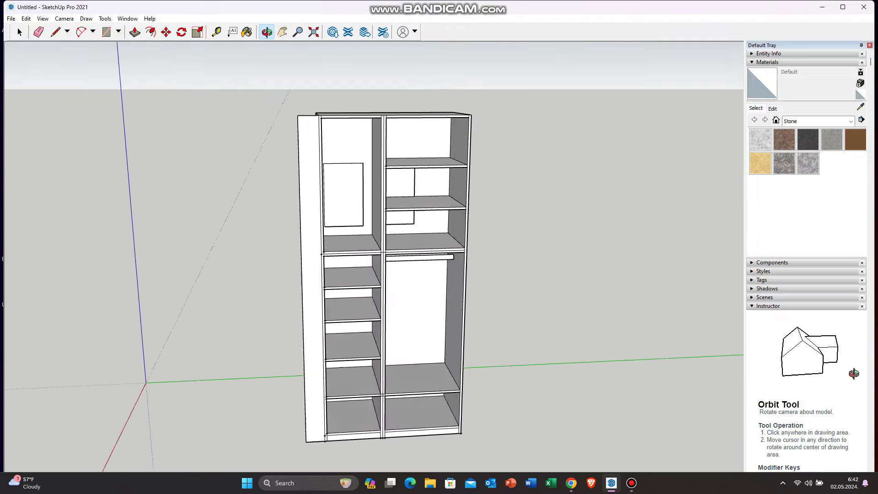
key(p)
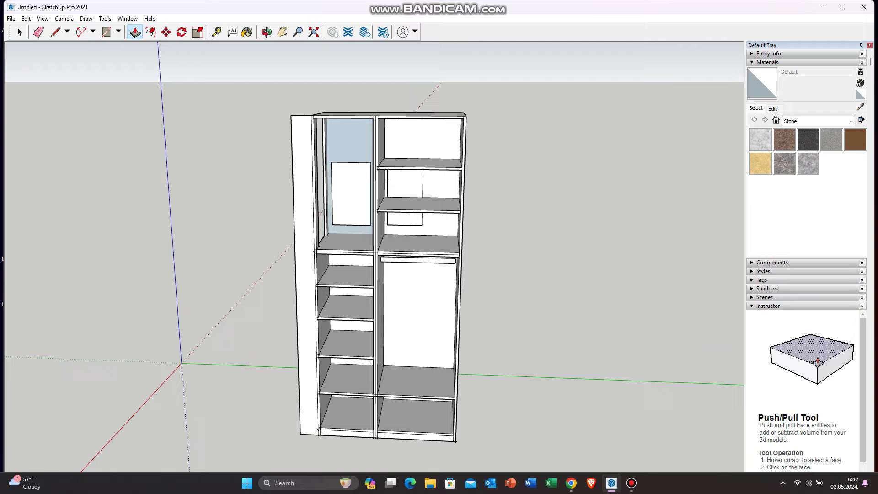
key(o)
mouse_move(375, 275)
mouse_down()
mouse_move(347, 274)
mouse_move(352, 261)
mouse_up()
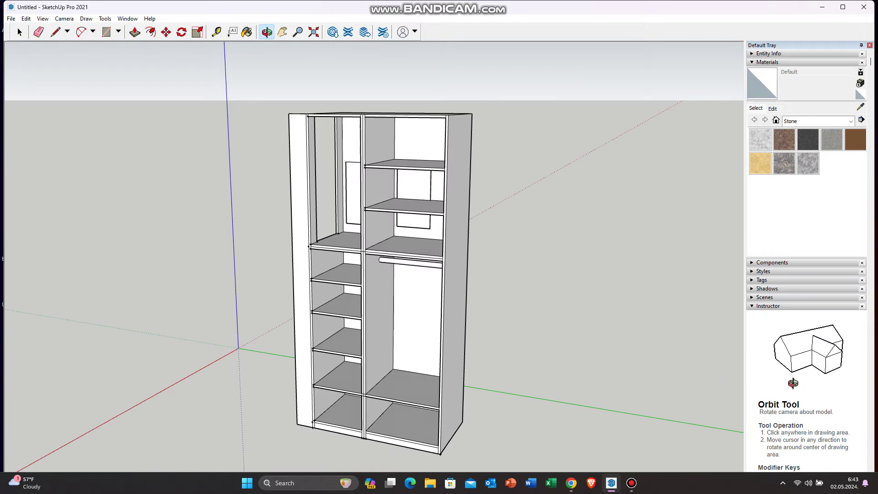